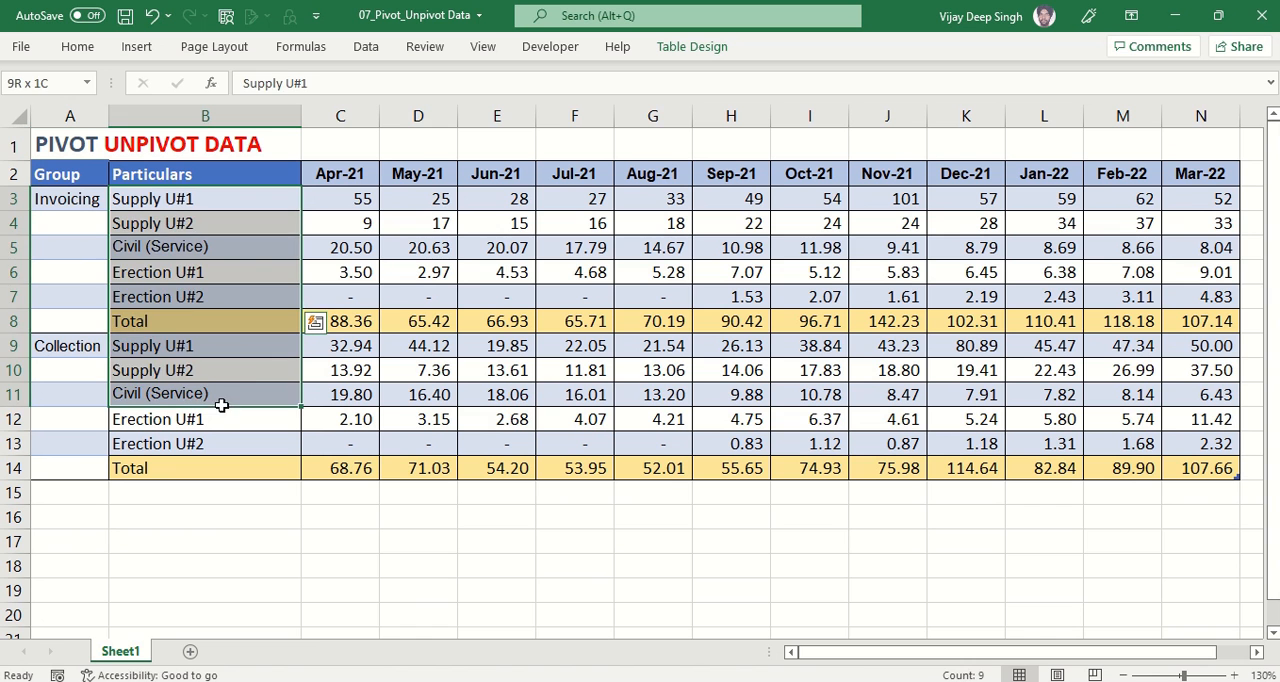
left_click_drag(343, 200, 1168, 470)
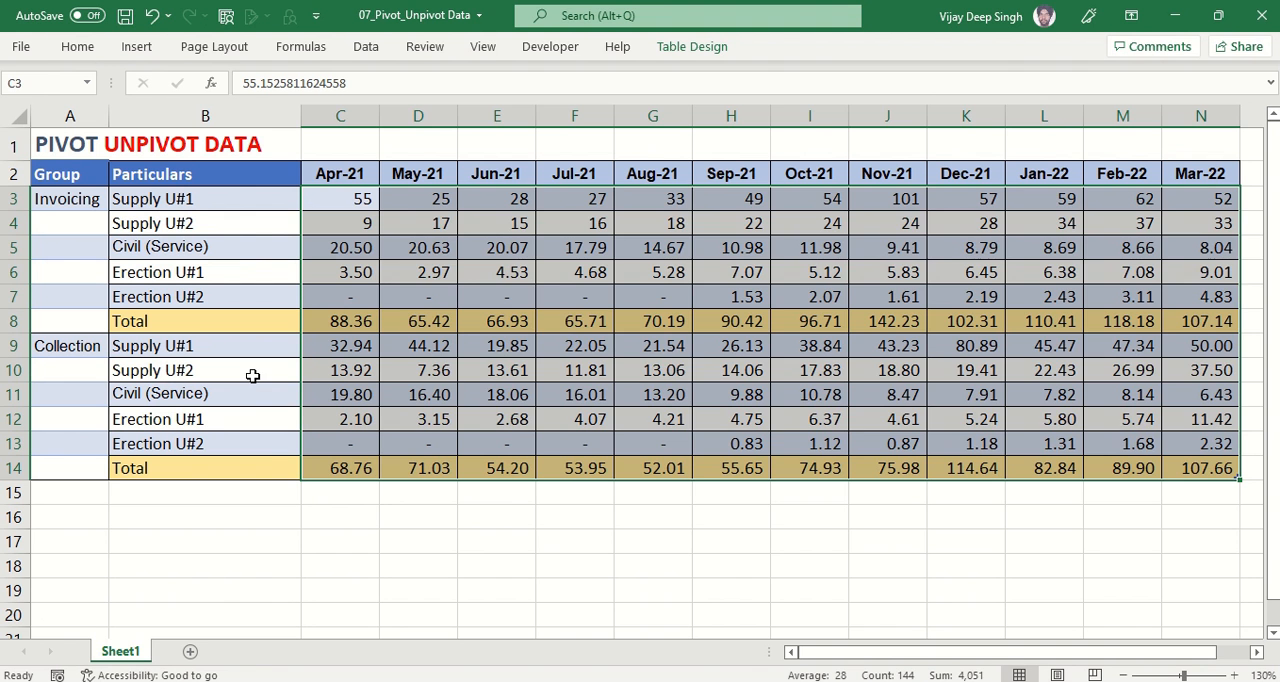
left_click(352, 192)
key("ctrl+shift+Down")
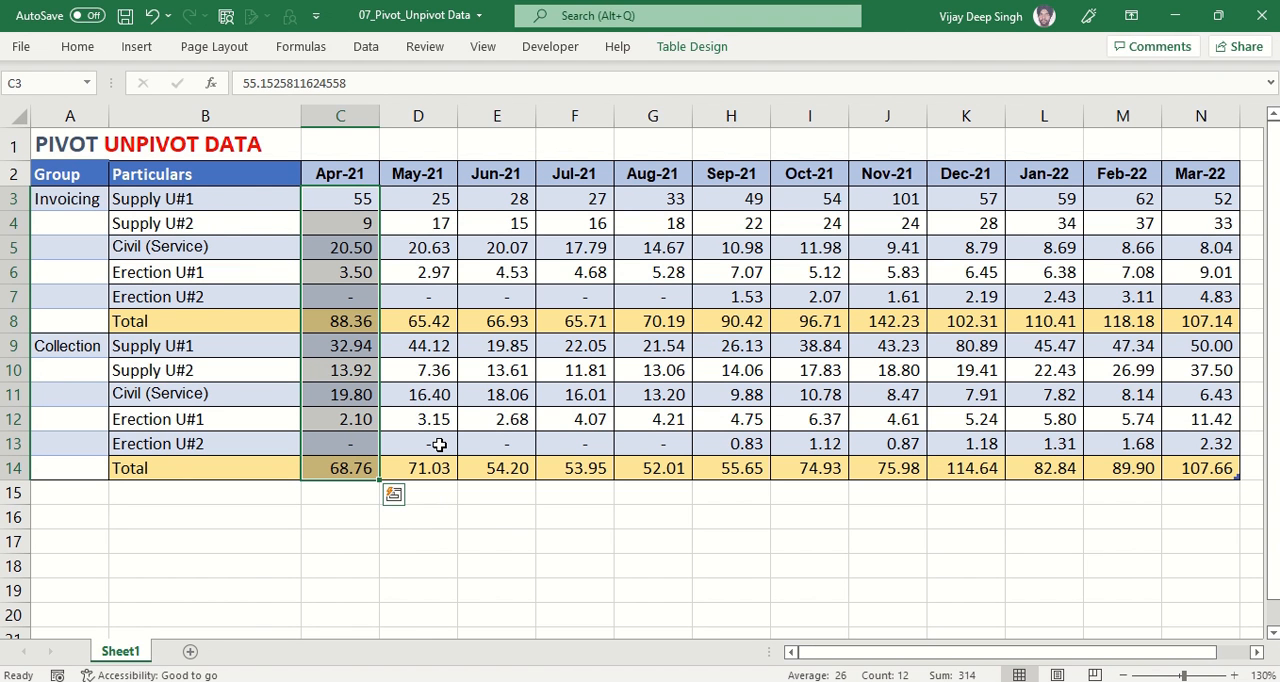
Load the Group and Particulars monthly table from Sheet1 into the Power Query Editor.
left_click(185, 281)
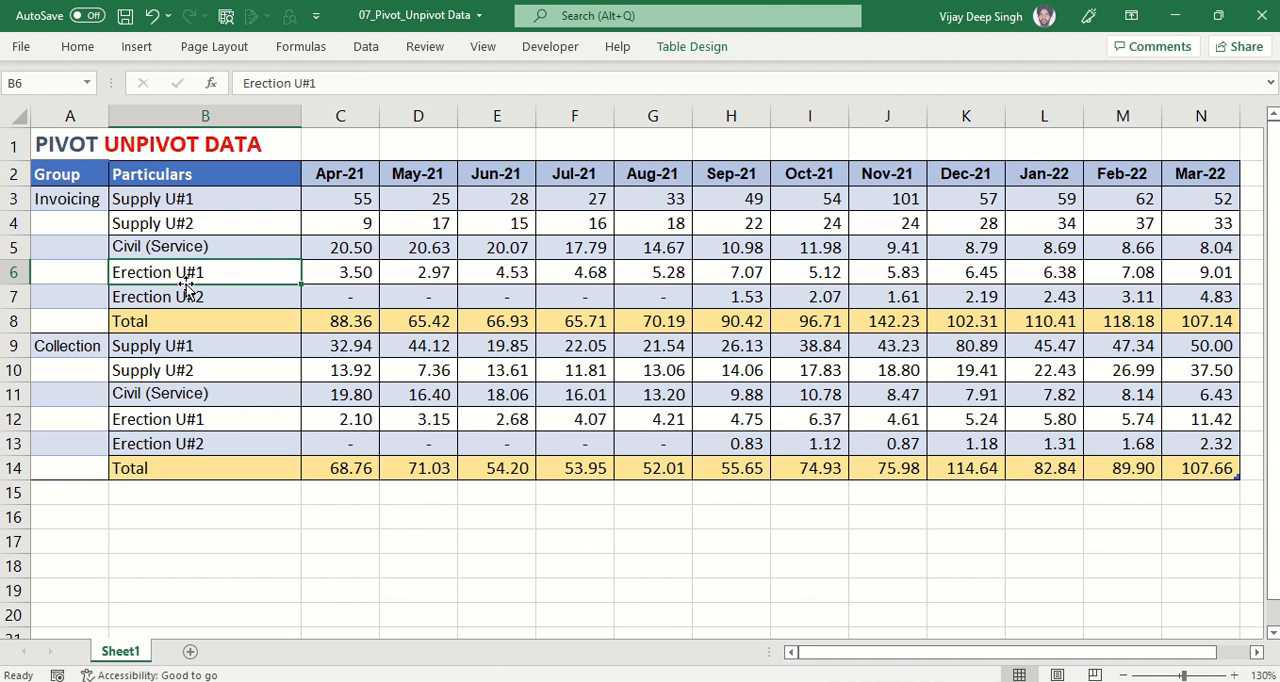
left_click(363, 50)
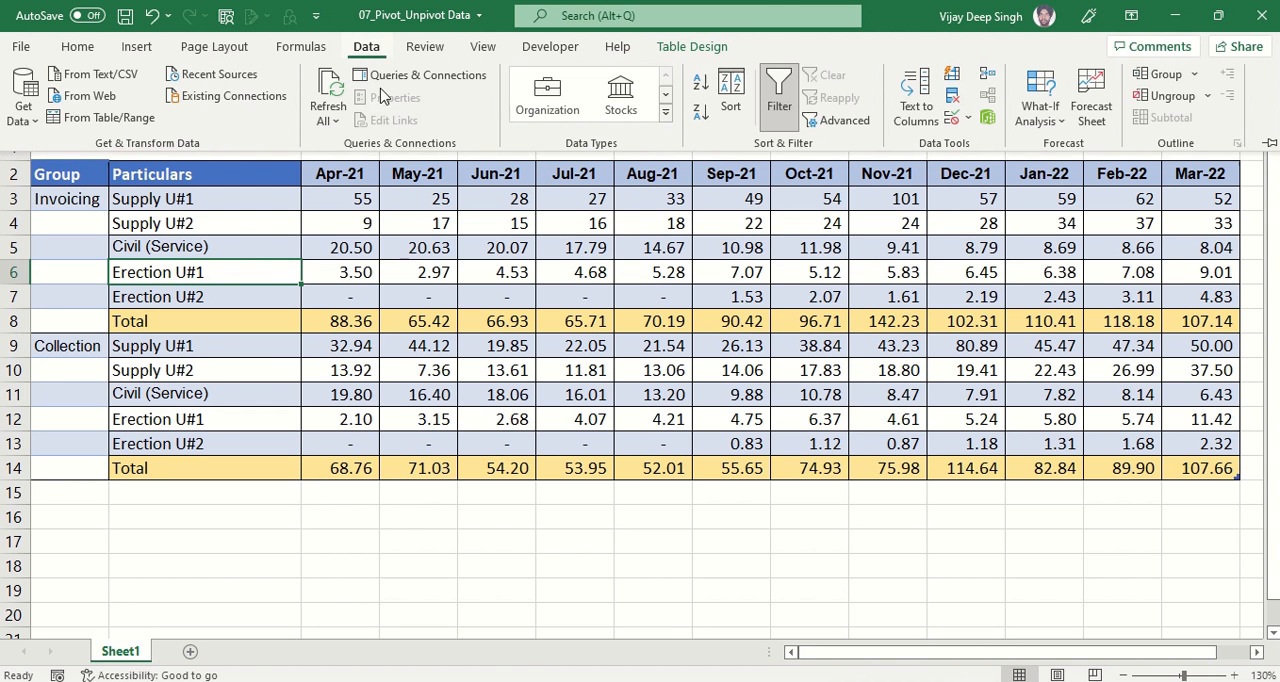
left_click(26, 118)
mouse_move(70, 163)
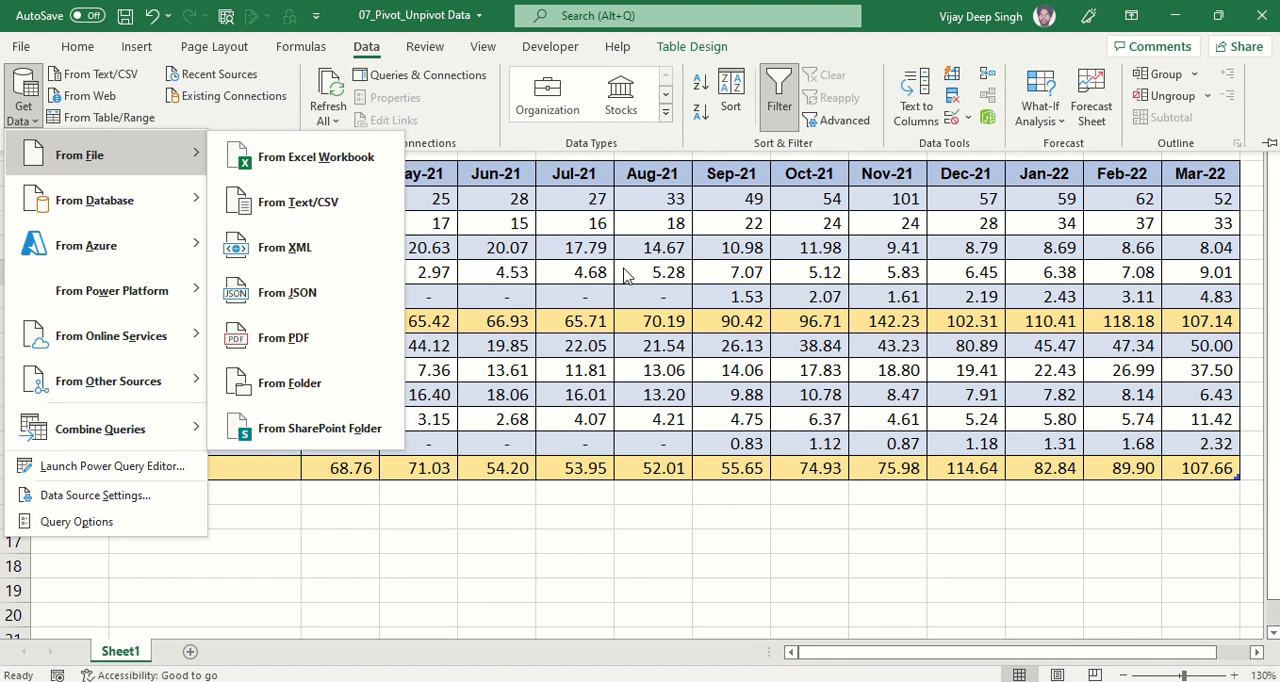
left_click(117, 119)
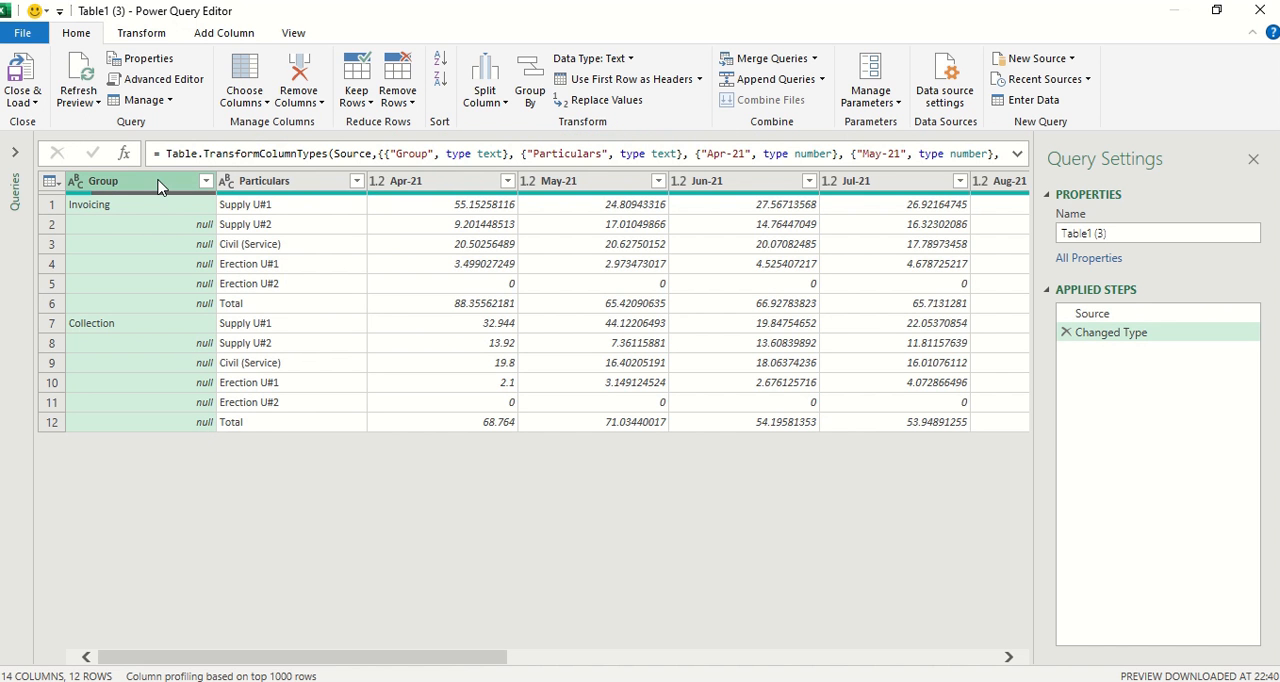
Fill the empty cells of the Group column downward with the group name above them.
left_click(155, 38)
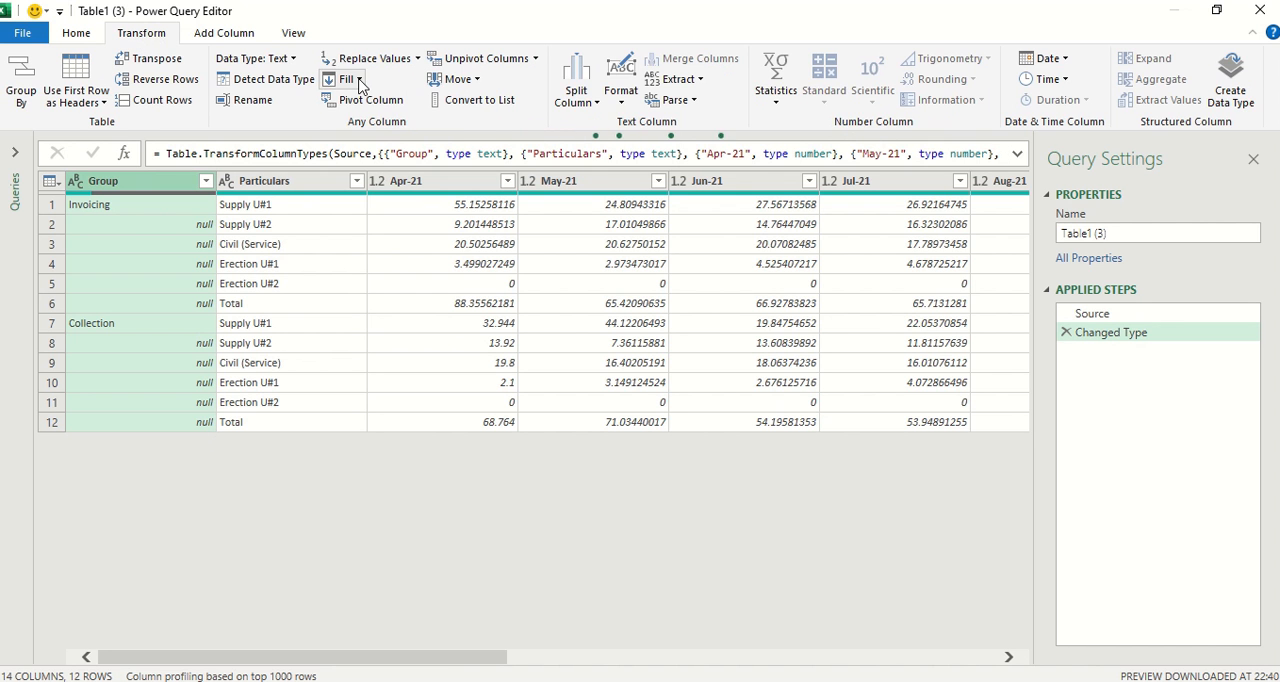
left_click(359, 82)
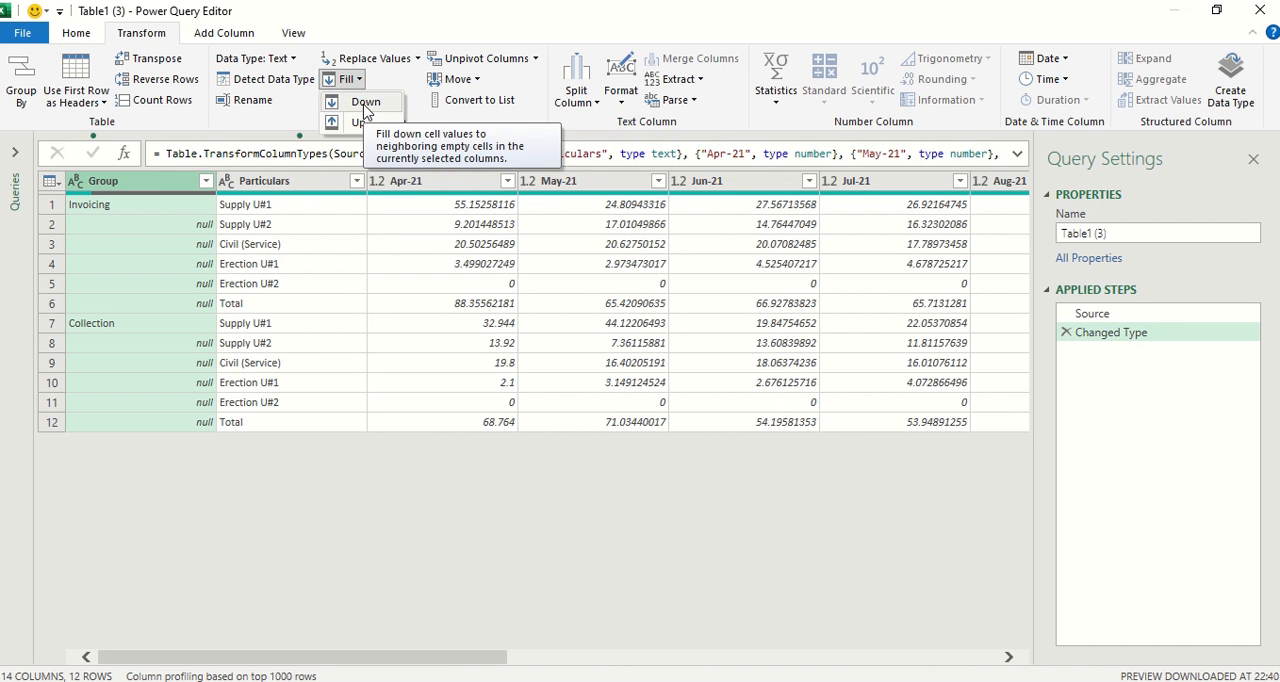
left_click(364, 103)
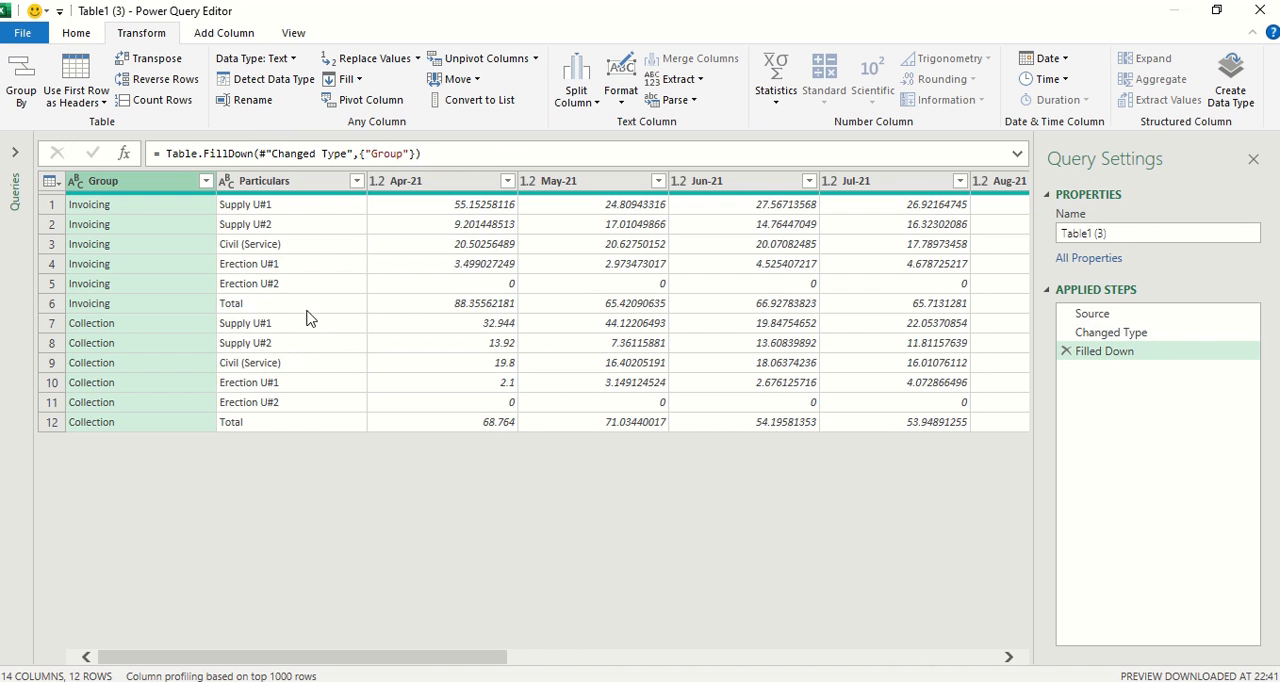
Filter the Particulars column to exclude the Total rows.
left_click(355, 181)
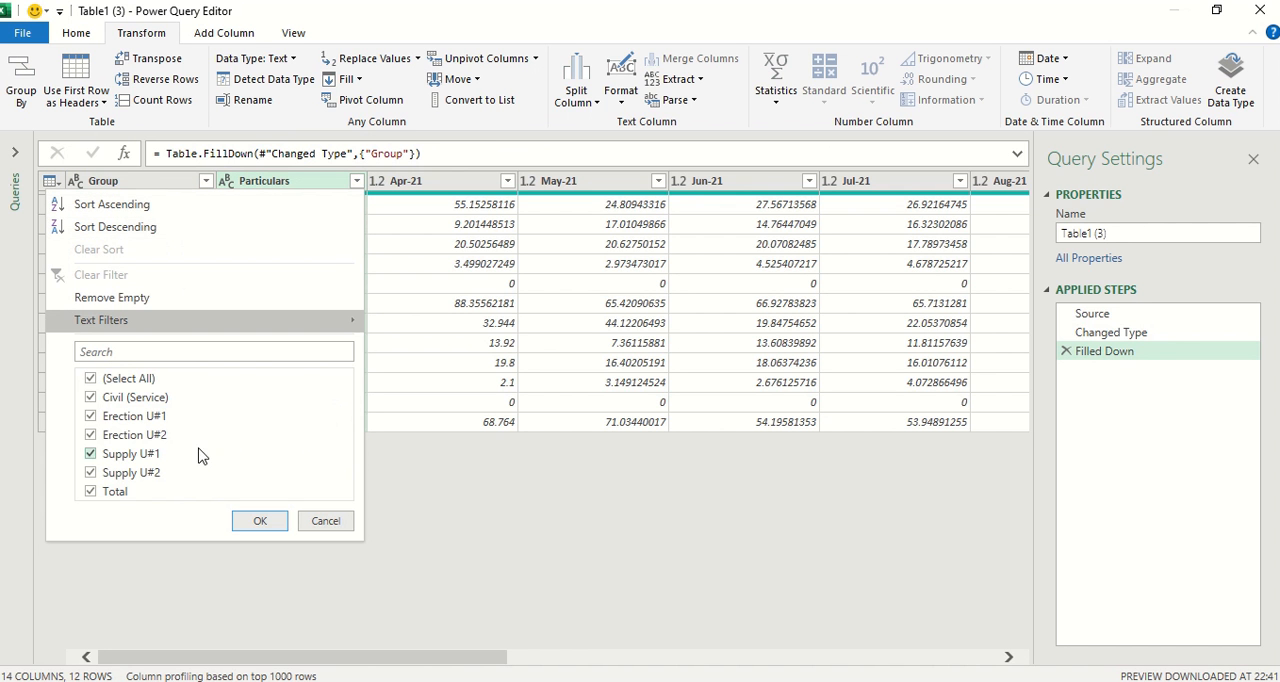
left_click(92, 494)
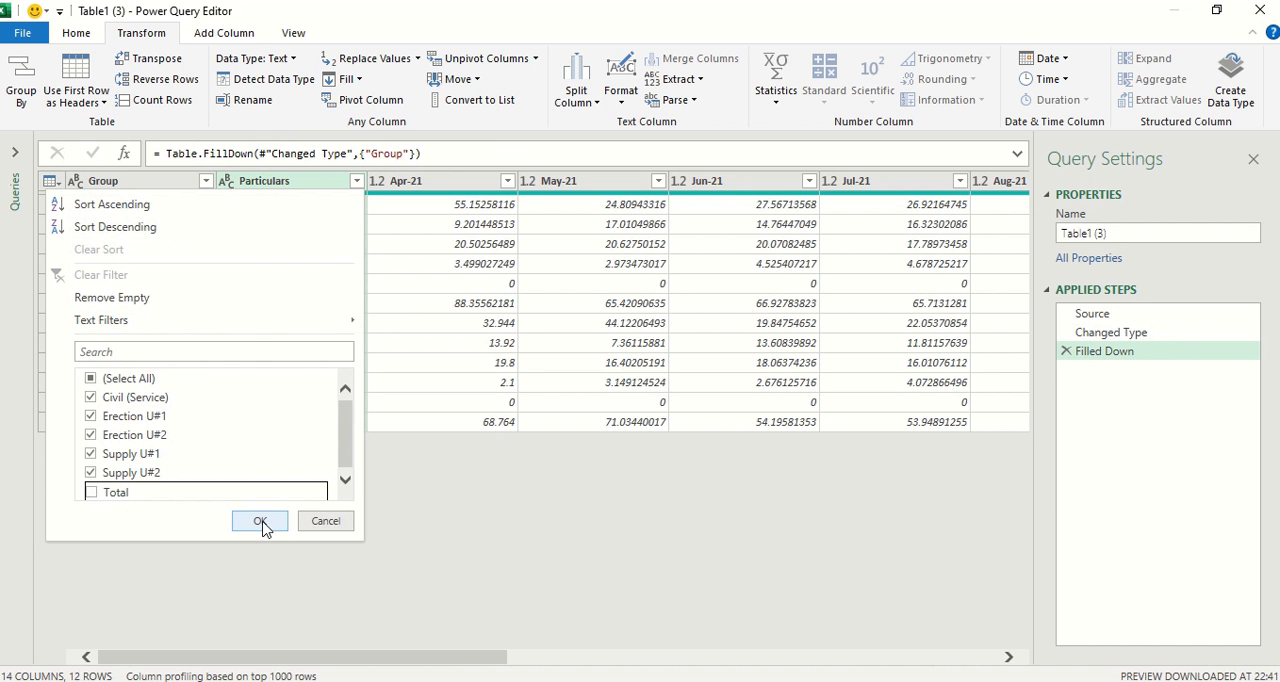
left_click(259, 520)
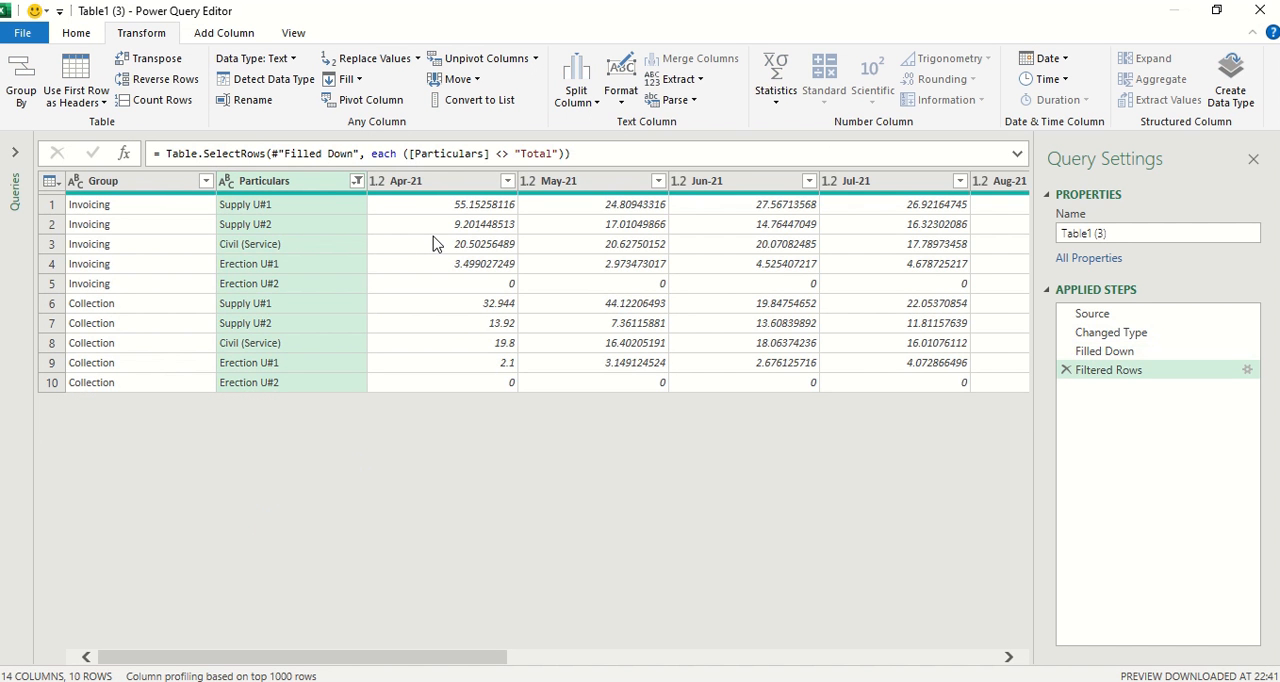
left_click(167, 190)
left_click(275, 190, "ctrl")
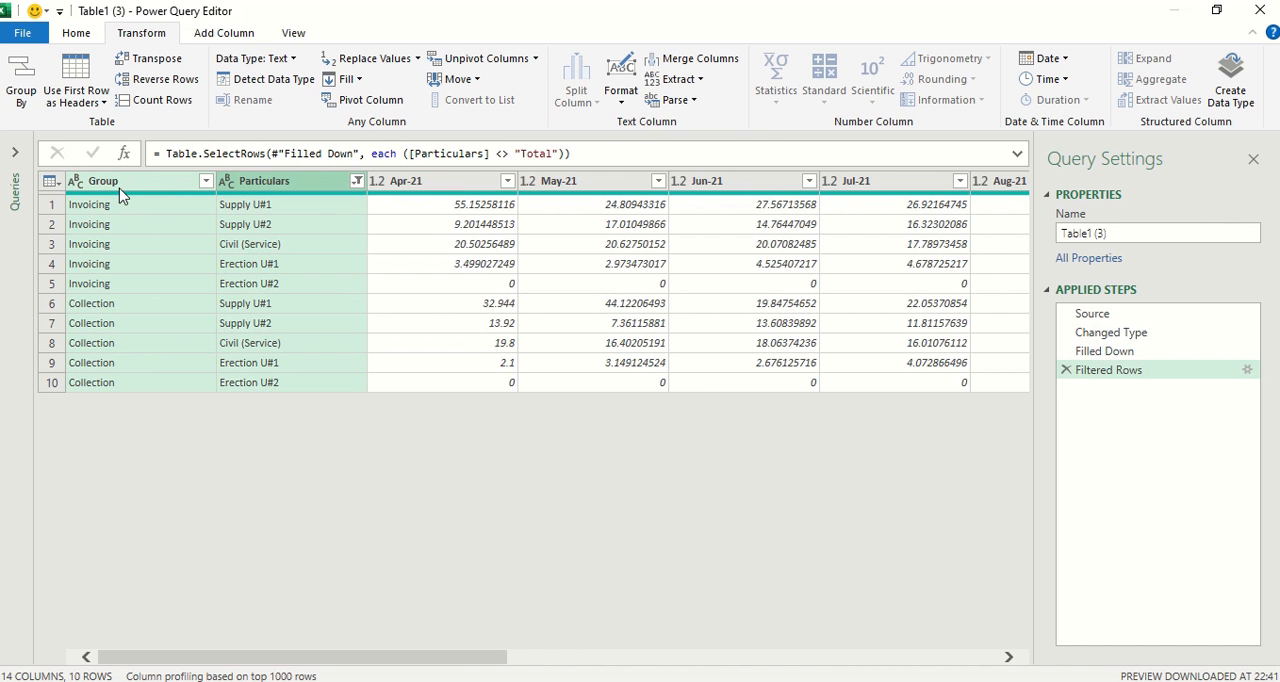
right_click(281, 184)
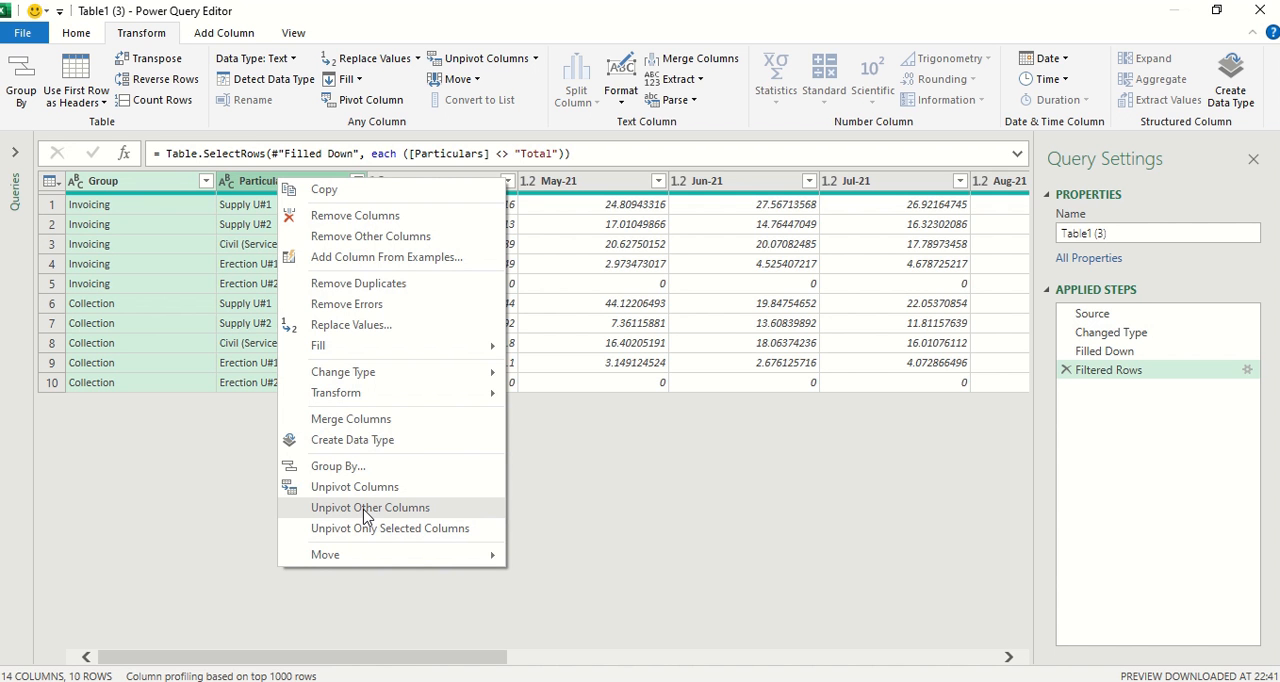
left_click(543, 225)
left_click(443, 183)
left_click(565, 184)
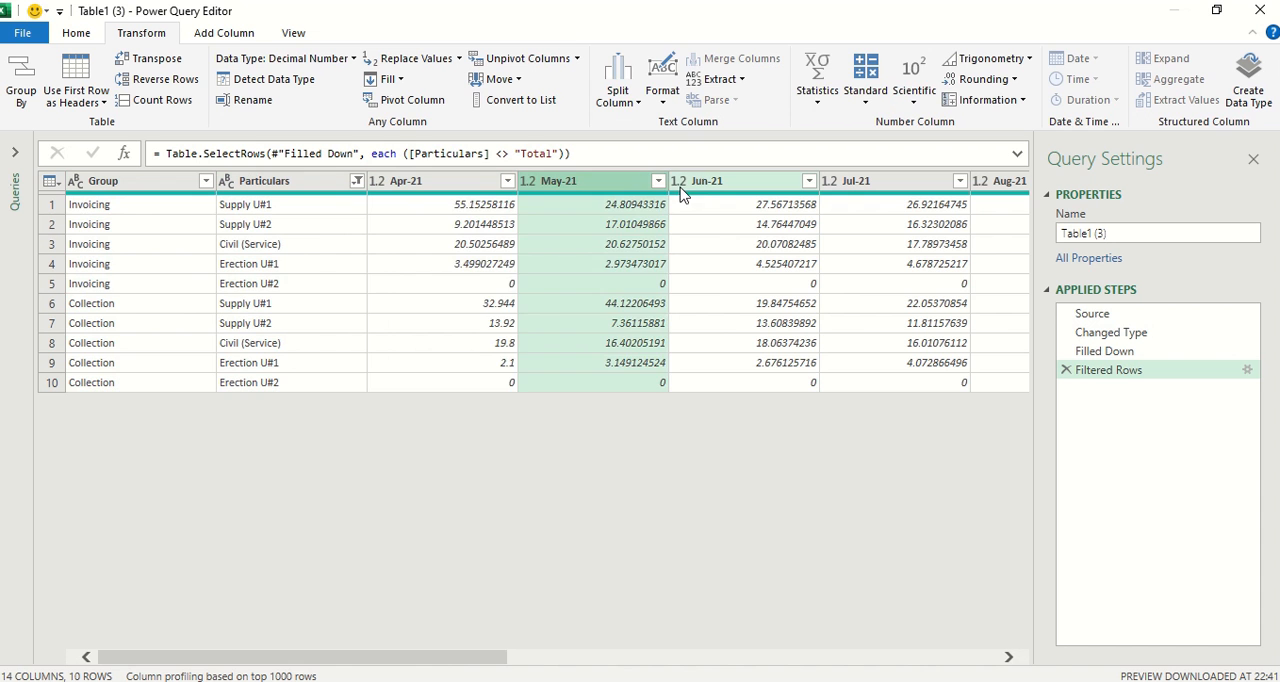
left_click(470, 183)
left_click(565, 181, "shift")
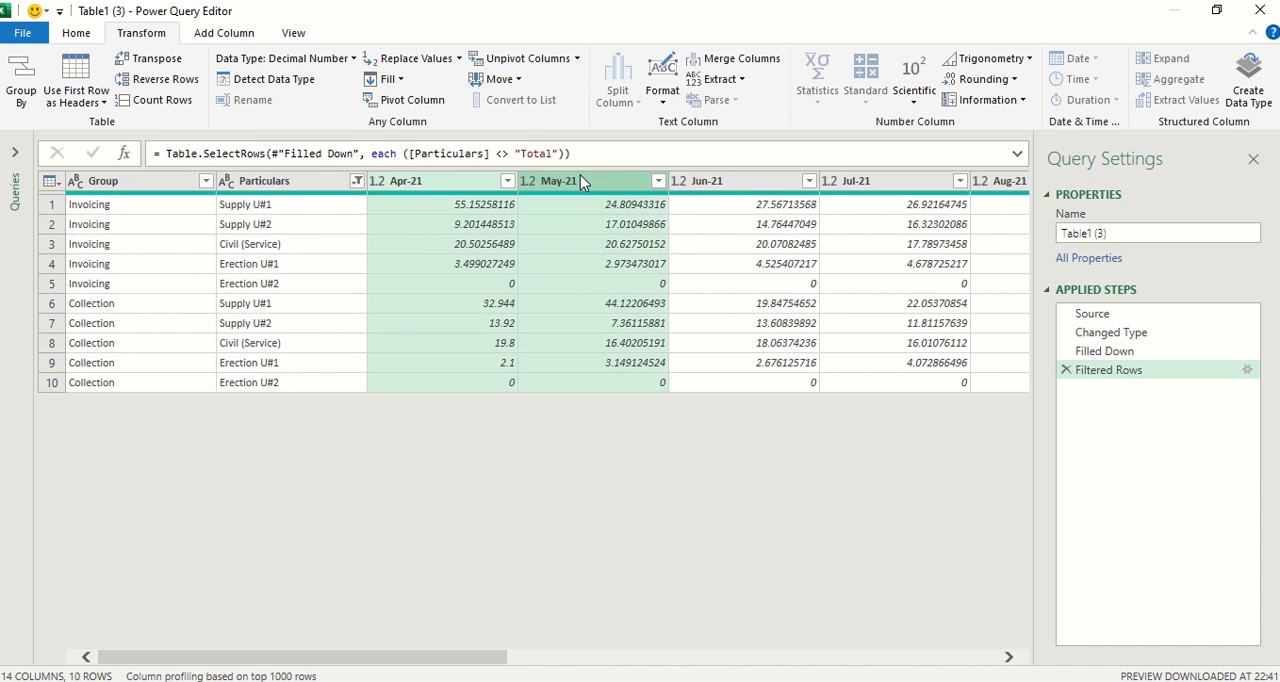
left_click(706, 182, "shift")
left_click(842, 181, "shift")
right_click(782, 190)
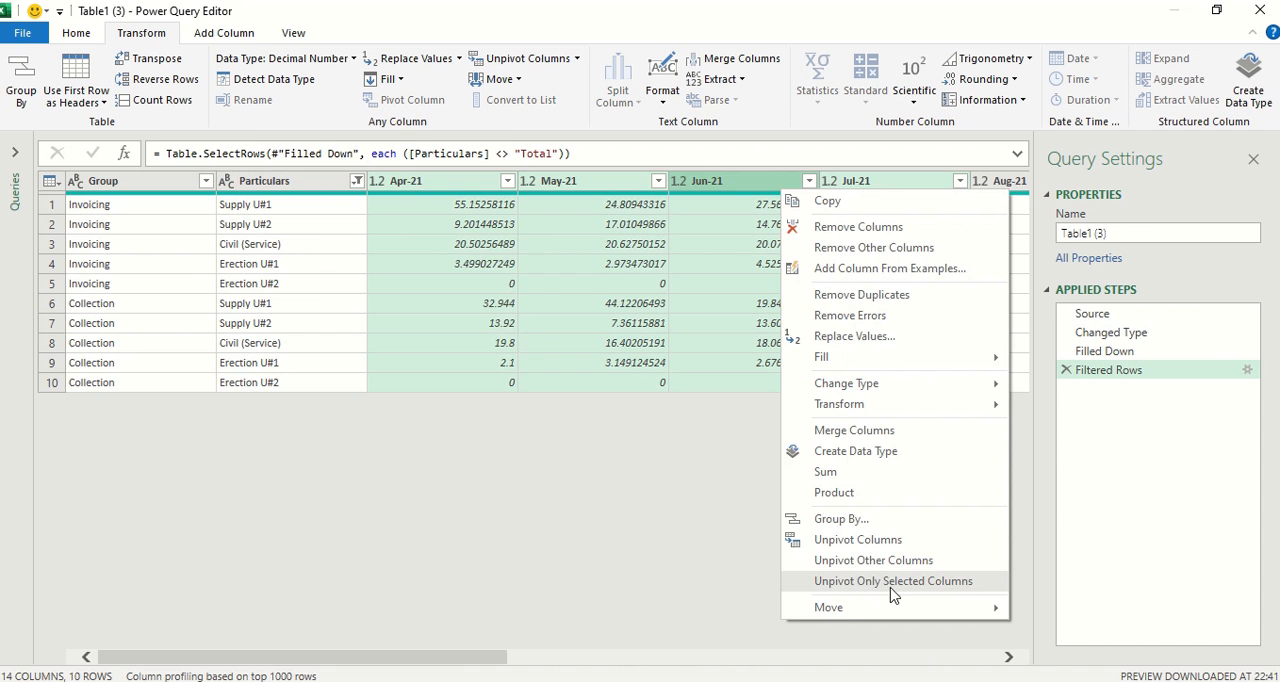
left_click(472, 307)
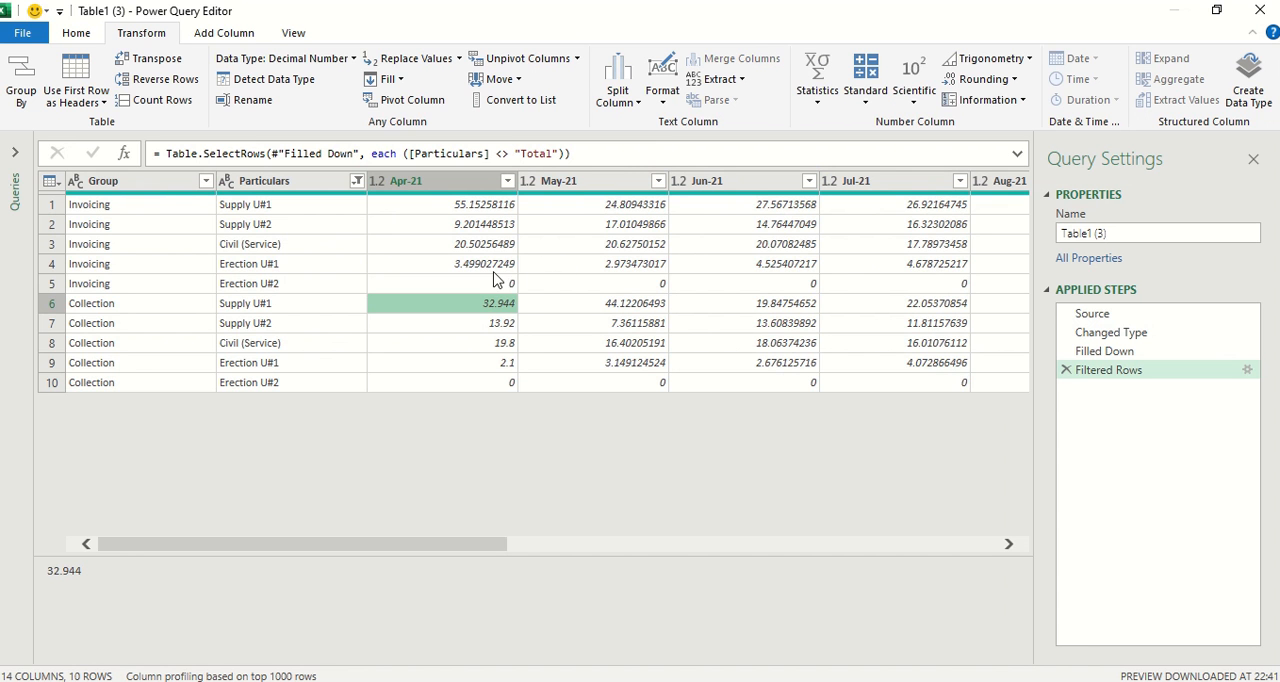
Unpivot all columns other than Group and Particulars.
left_click(153, 186)
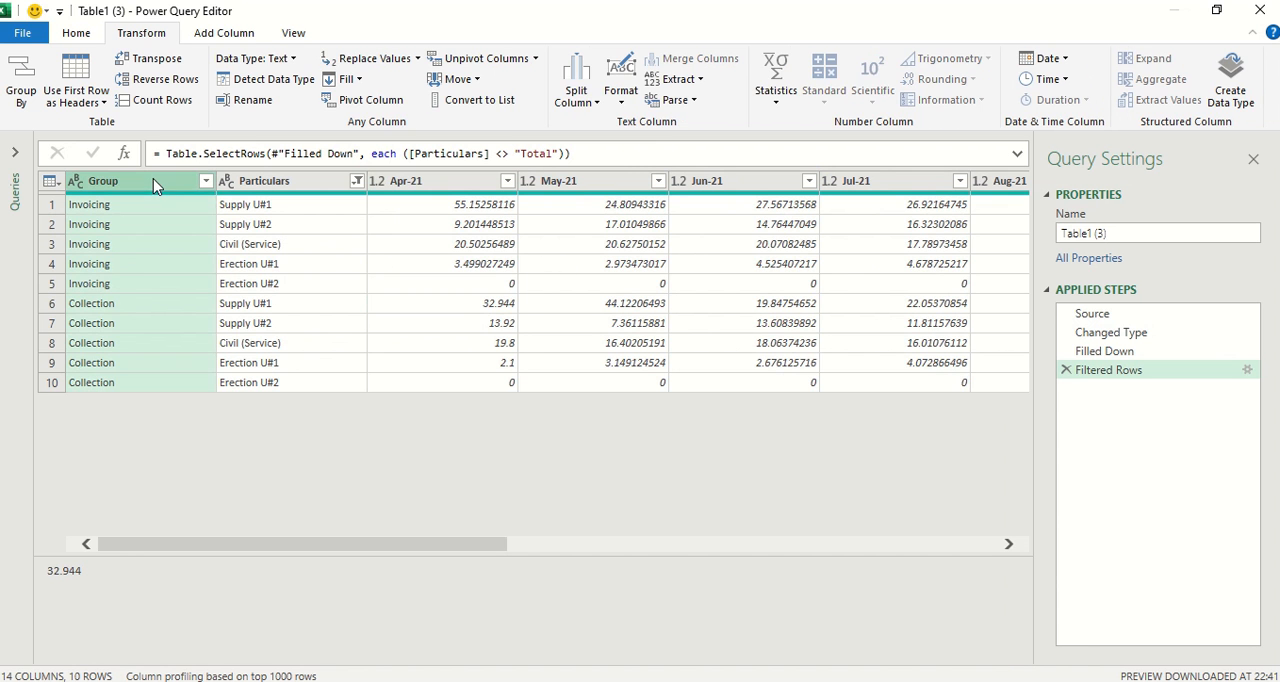
left_click(262, 188, "ctrl")
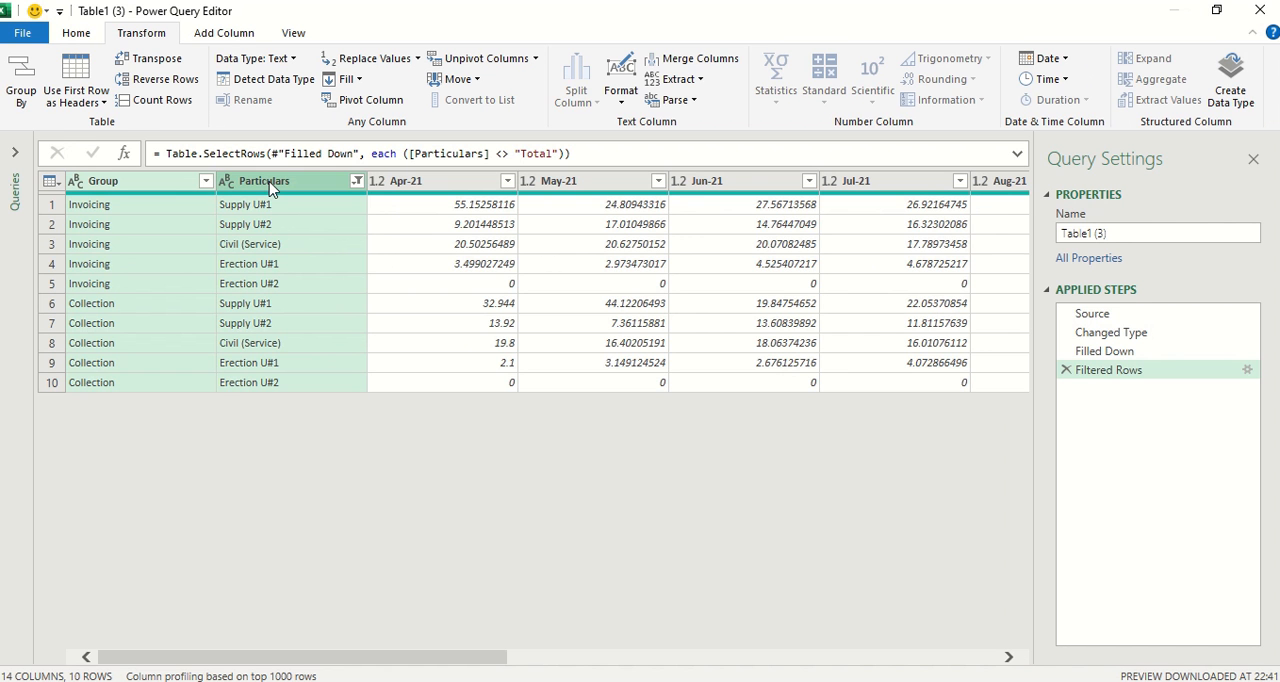
right_click(270, 188)
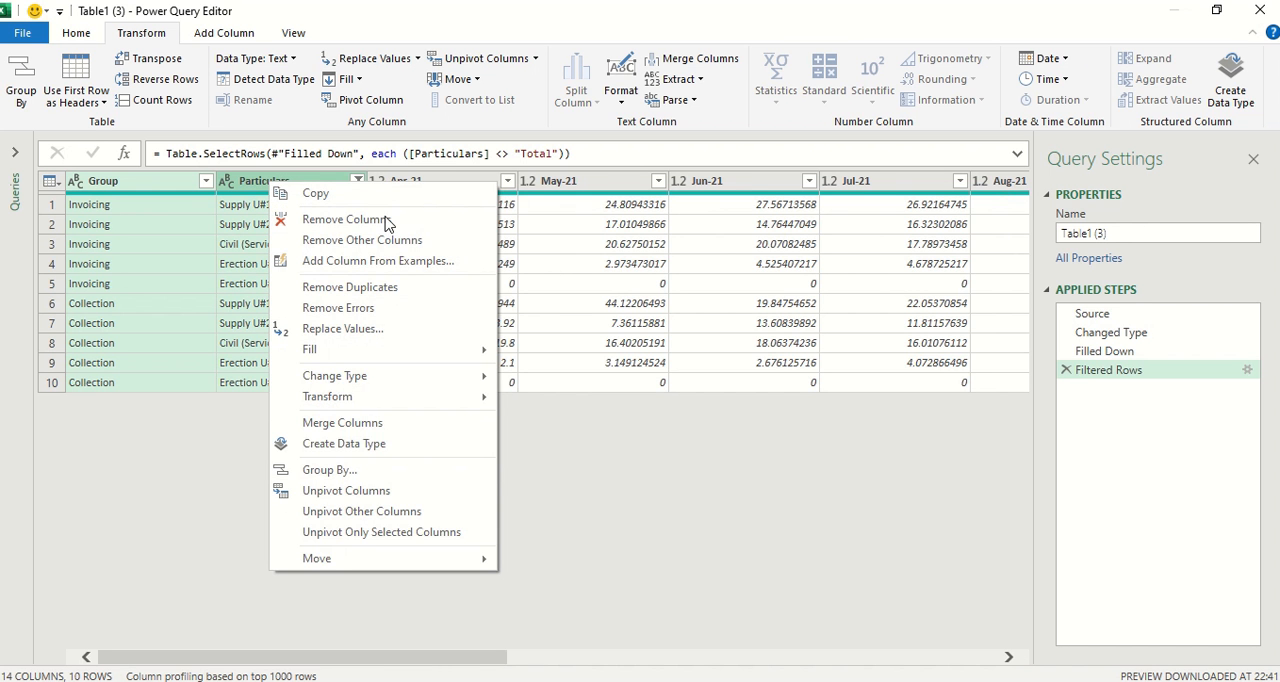
left_click(362, 511)
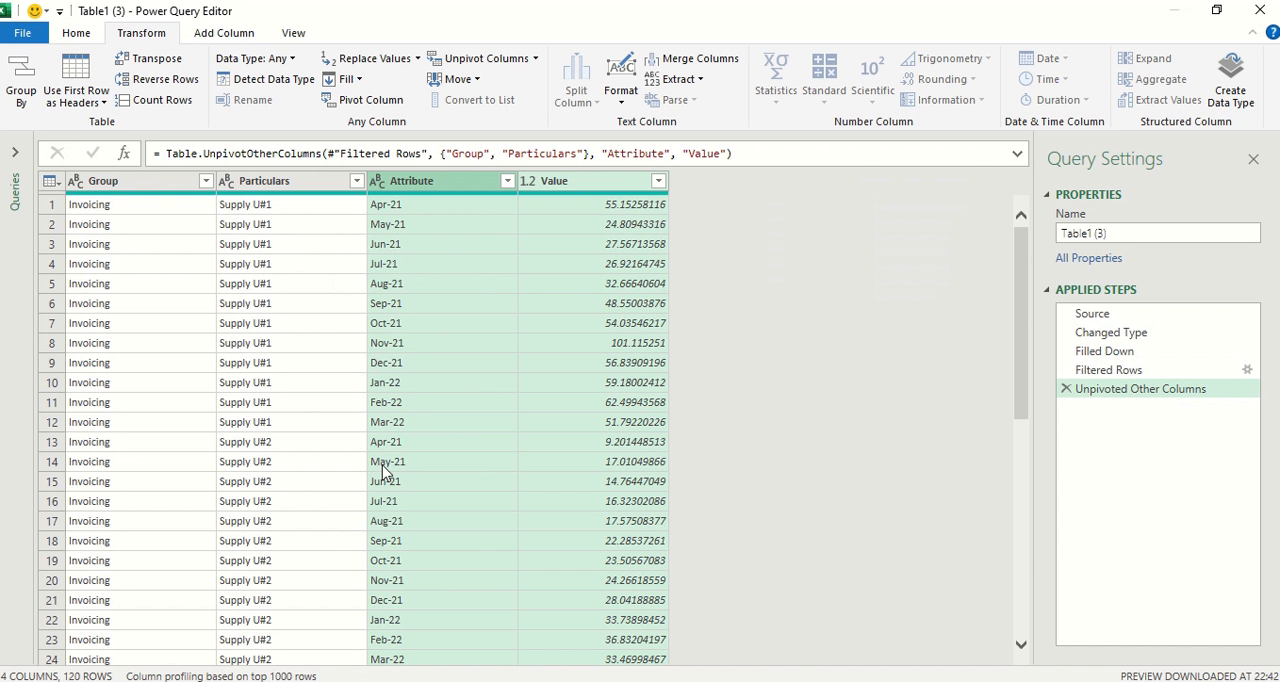
Change the data type of the unpivoted Value column to Whole Number.
scroll(242, 453, "down", 2)
scroll(242, 453, "down", 12)
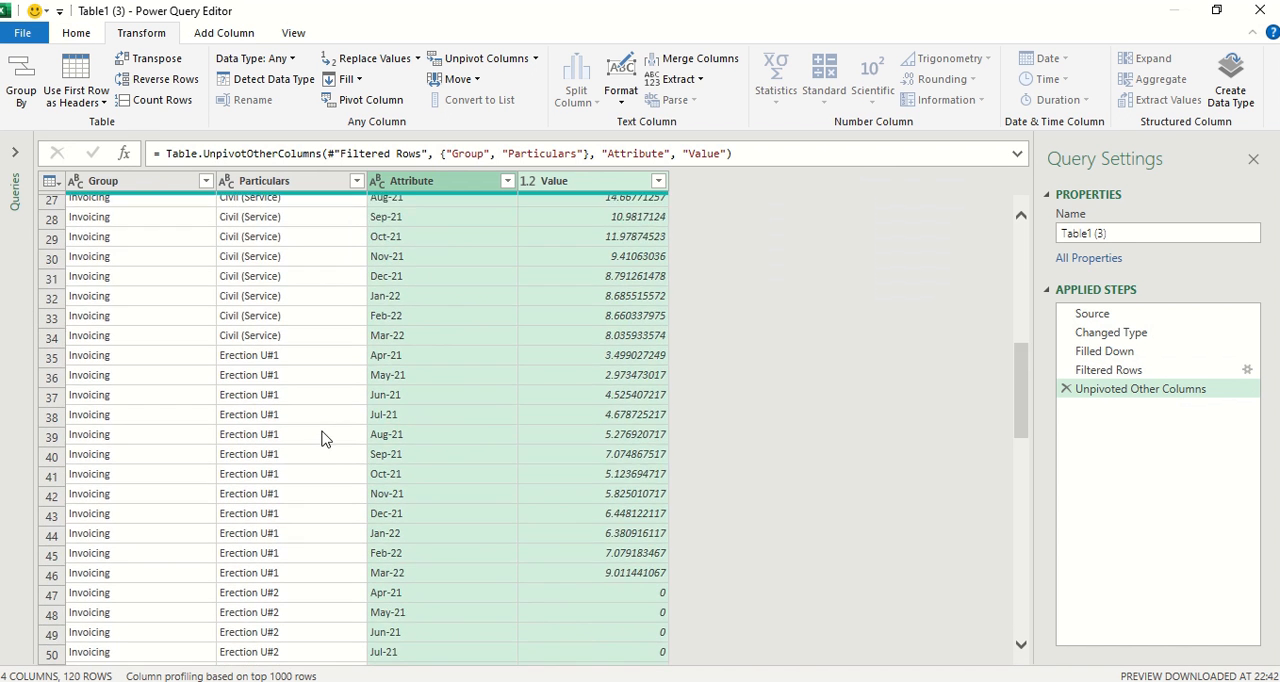
scroll(375, 441, "down", 10)
scroll(434, 491, "up", 13)
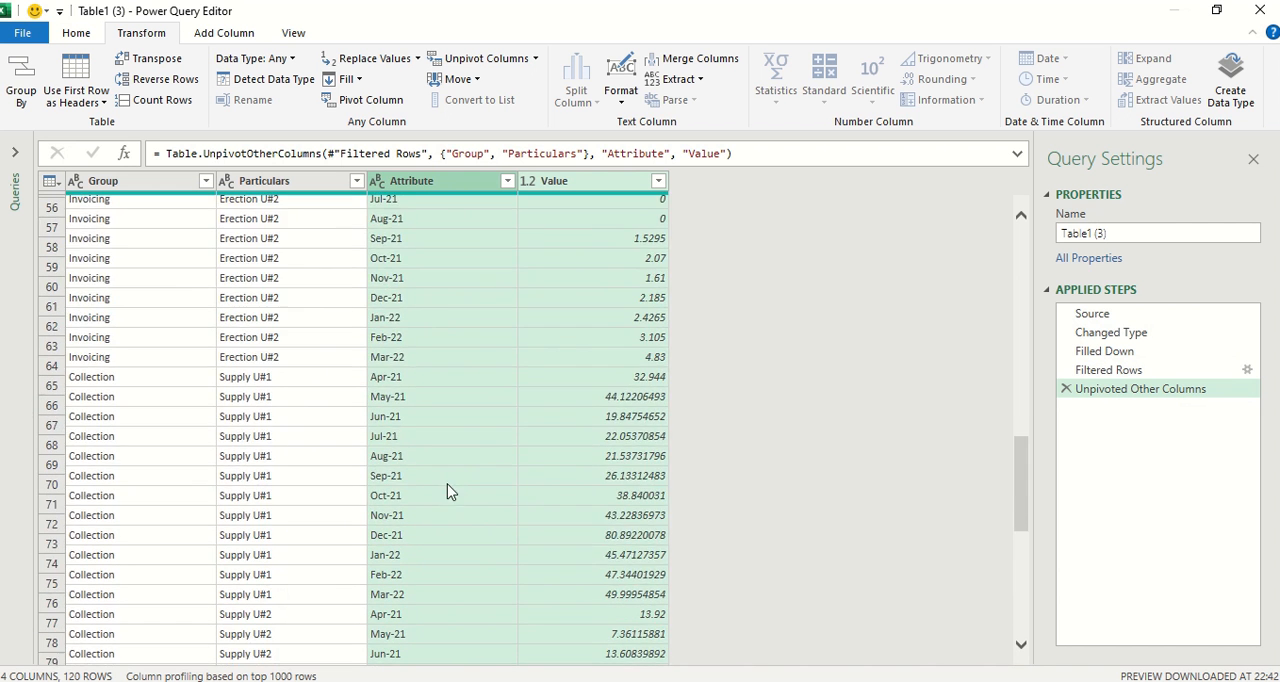
scroll(557, 313, "up", 1)
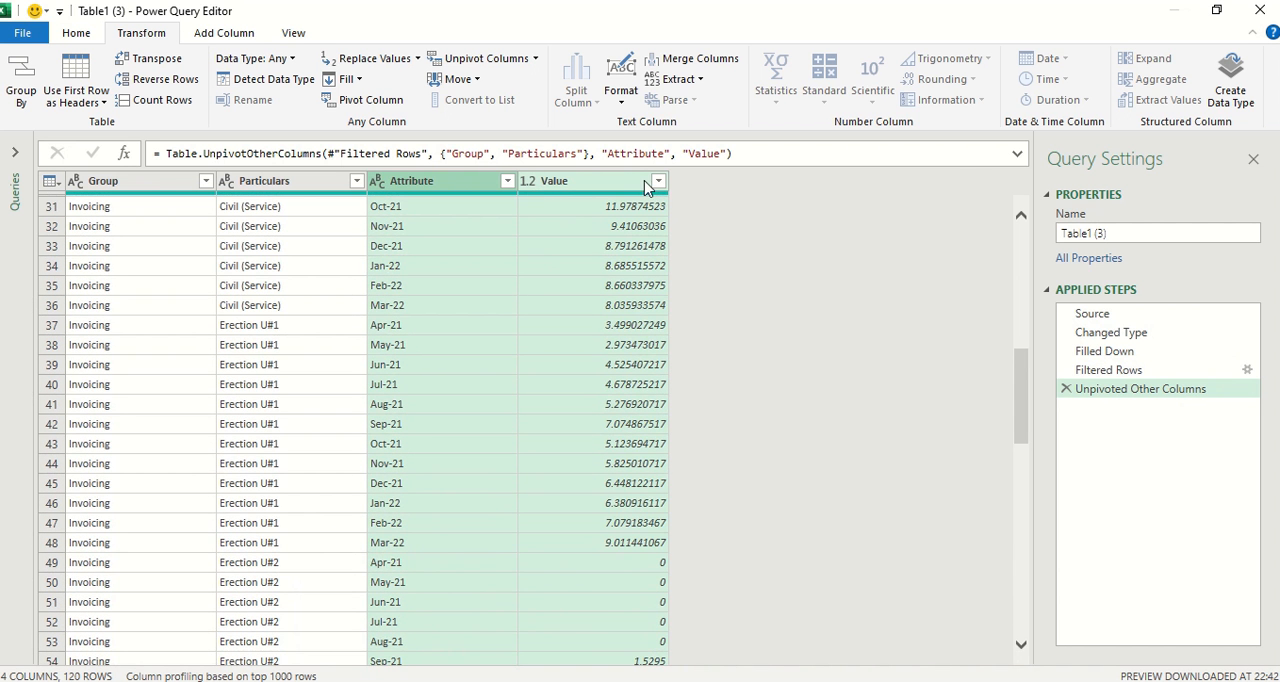
left_click(528, 184)
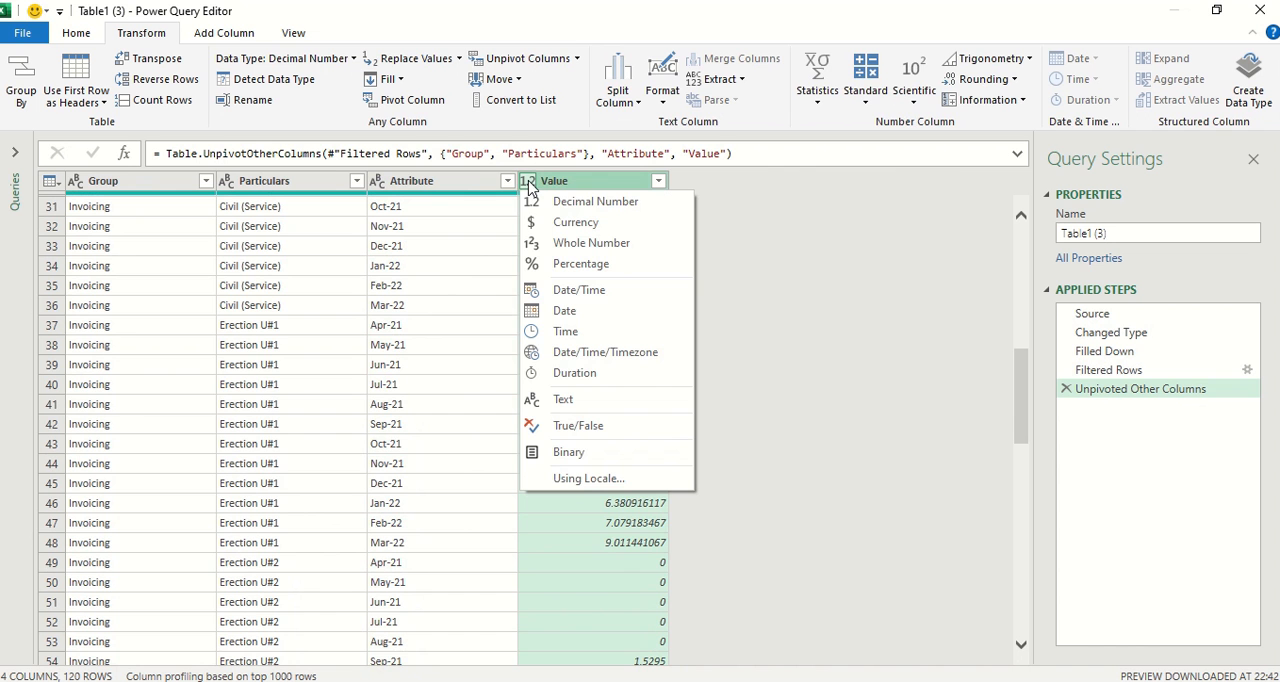
left_click(580, 243)
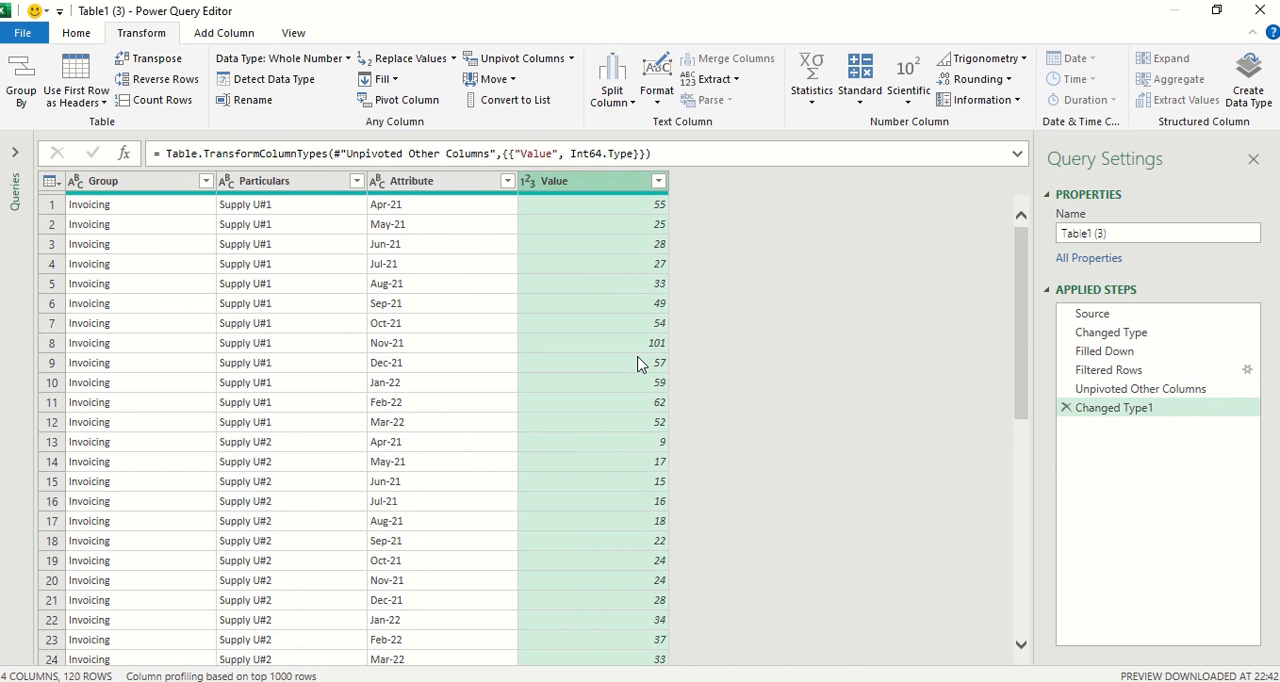
Close the Power Query Editor and load the unpivoted query into the workbook as a table on a new sheet.
left_click(80, 34)
left_click(22, 100)
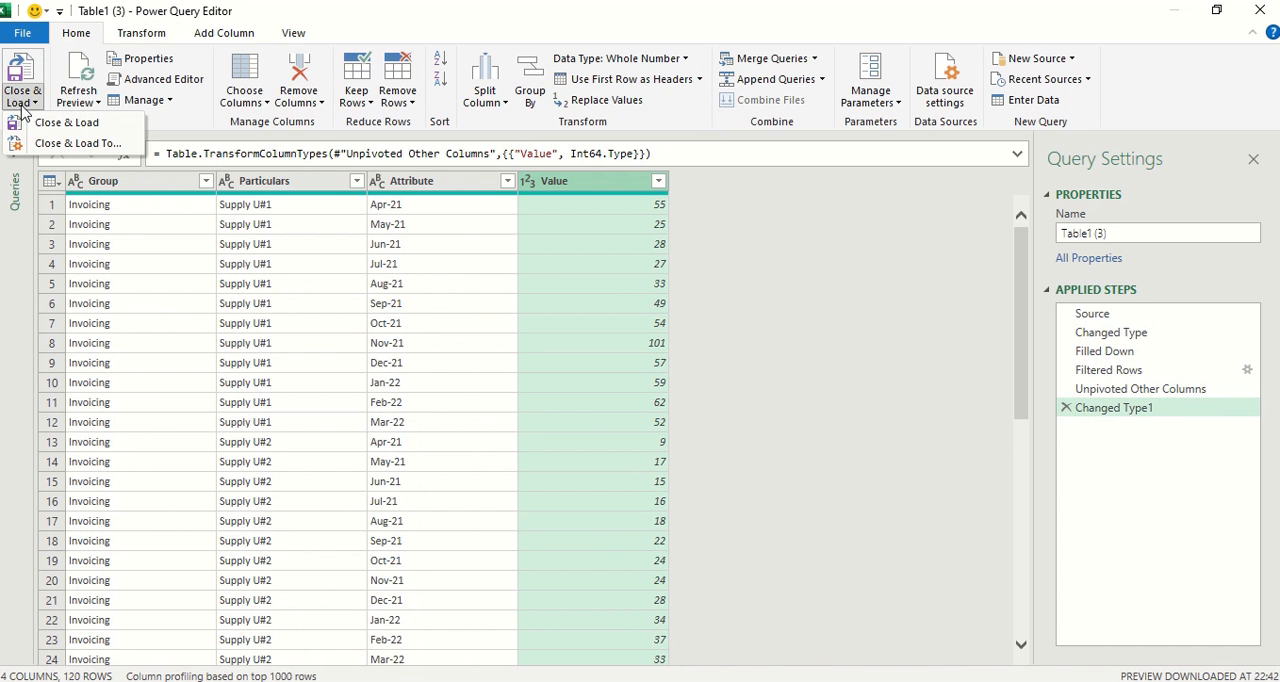
left_click(57, 121)
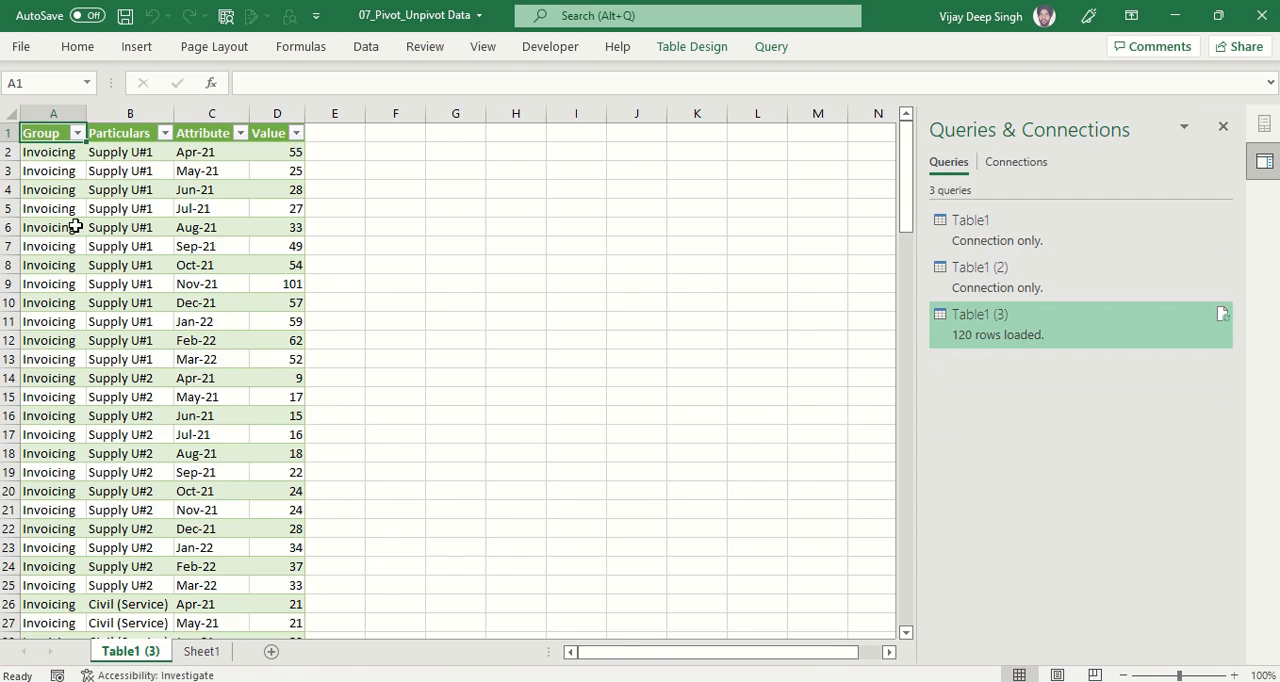
Create a PivotTable on a new worksheet from the entire loaded table Table1__3.
scroll(80, 210, "up", 5, "ctrl")
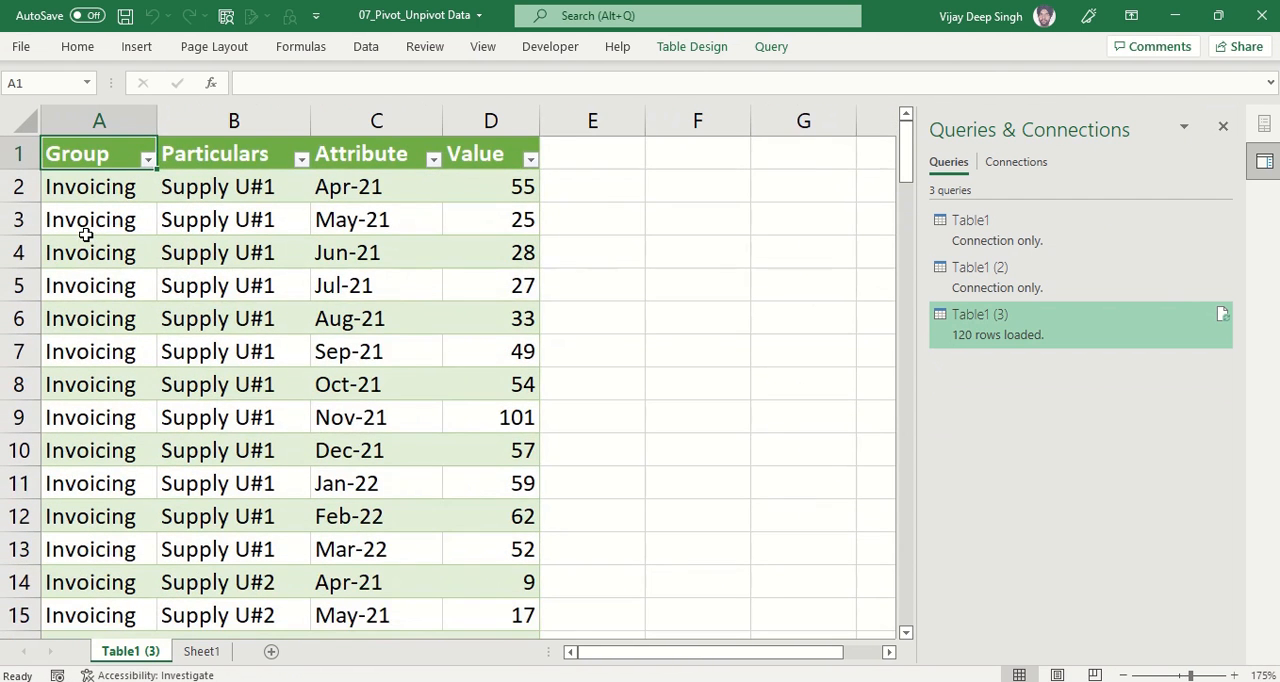
key("ctrl+shift+Right")
key("ctrl+shift+Down")
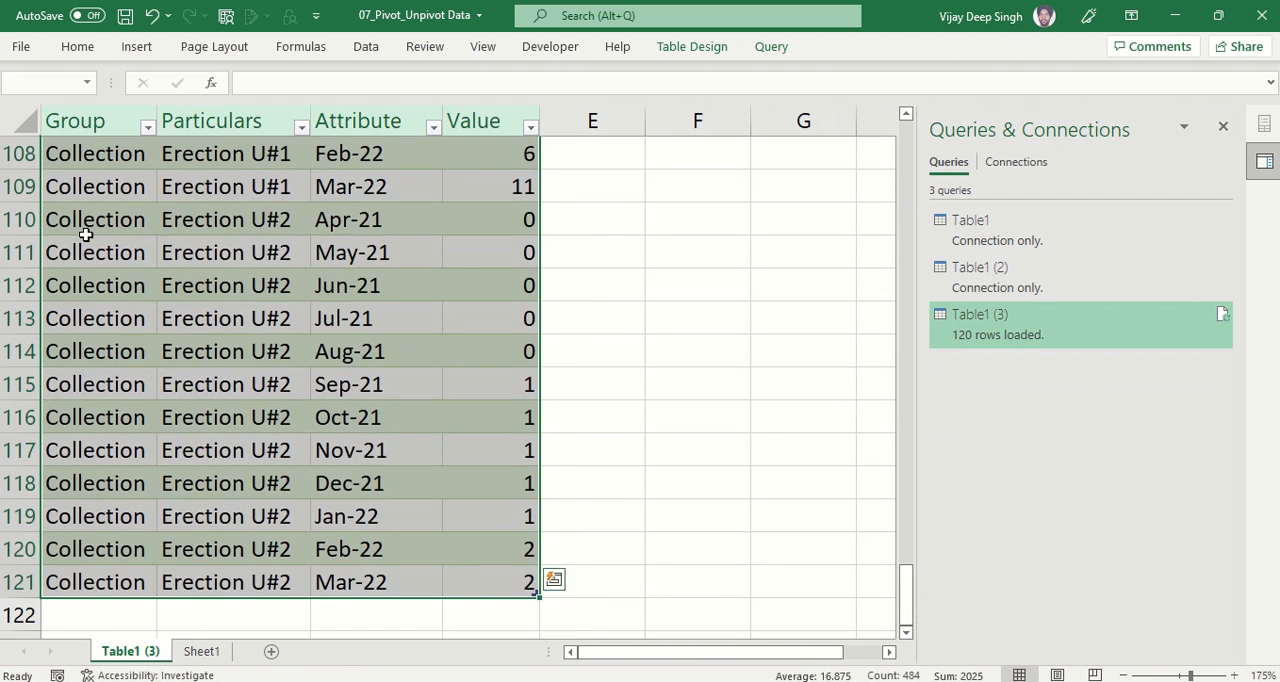
left_click(135, 49)
left_click(29, 120)
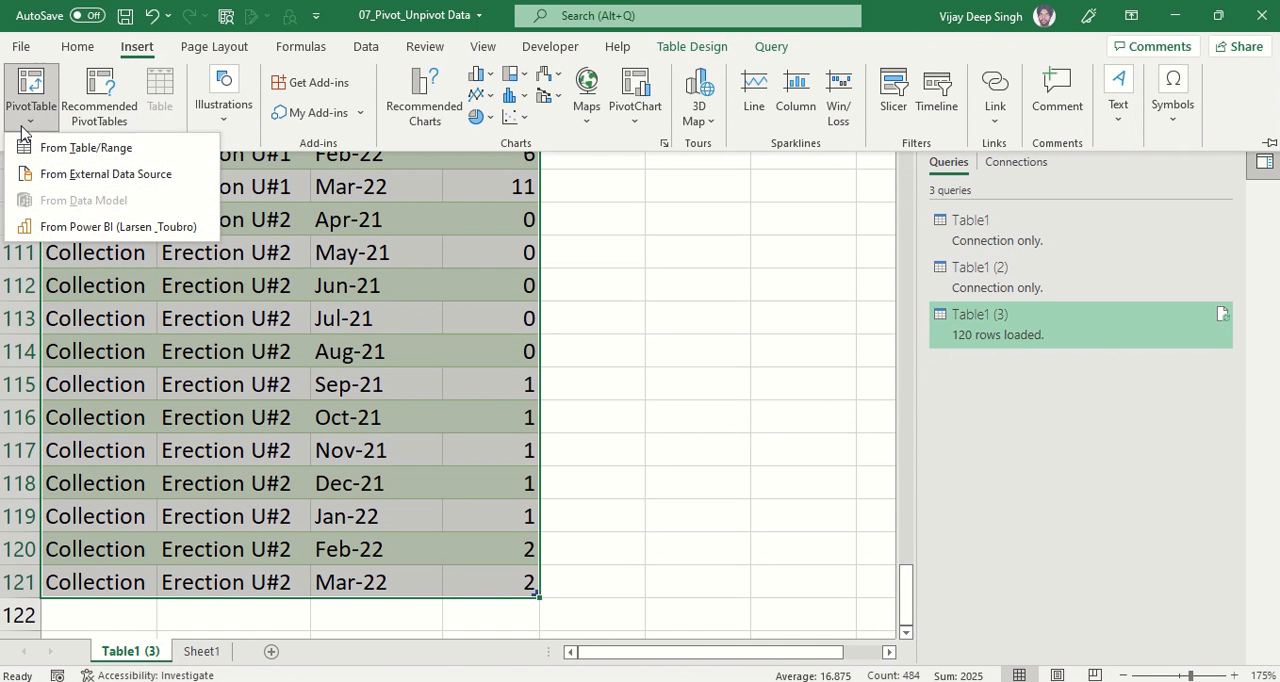
left_click(70, 150)
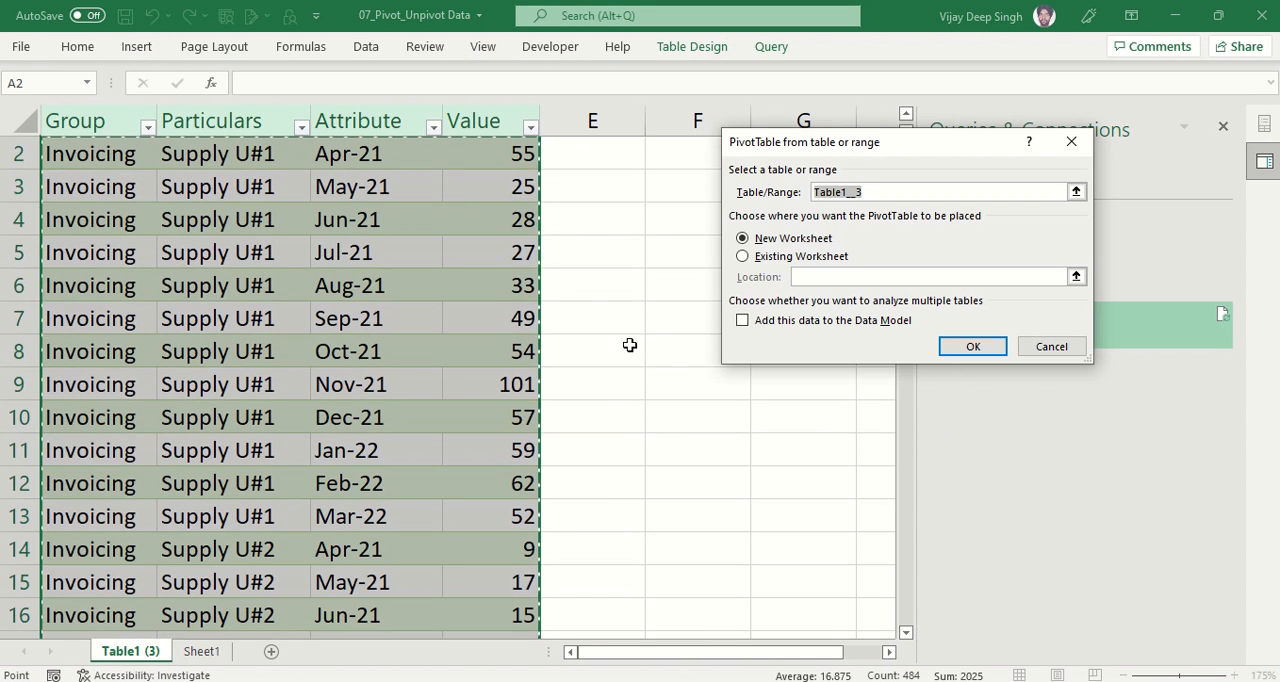
left_click(971, 346)
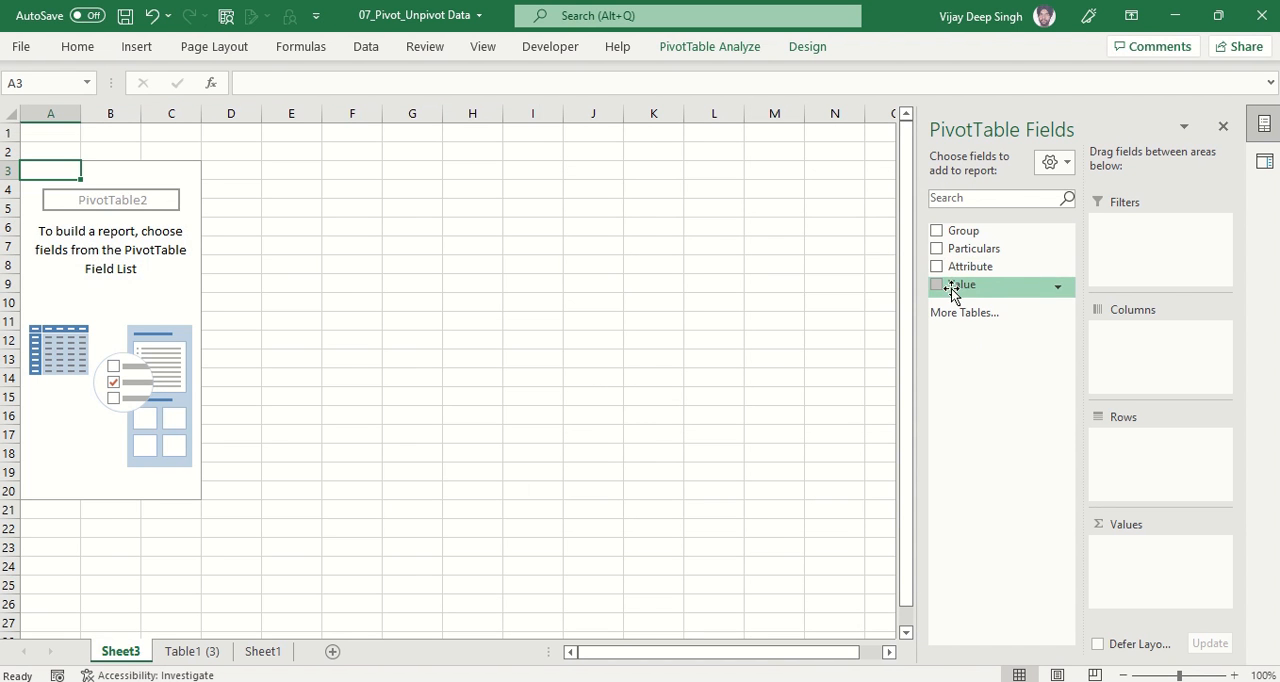
Lay out the PivotTable with Attribute in rows, Group in columns and the sum of Value as values.
left_click_drag(968, 266, 1118, 470)
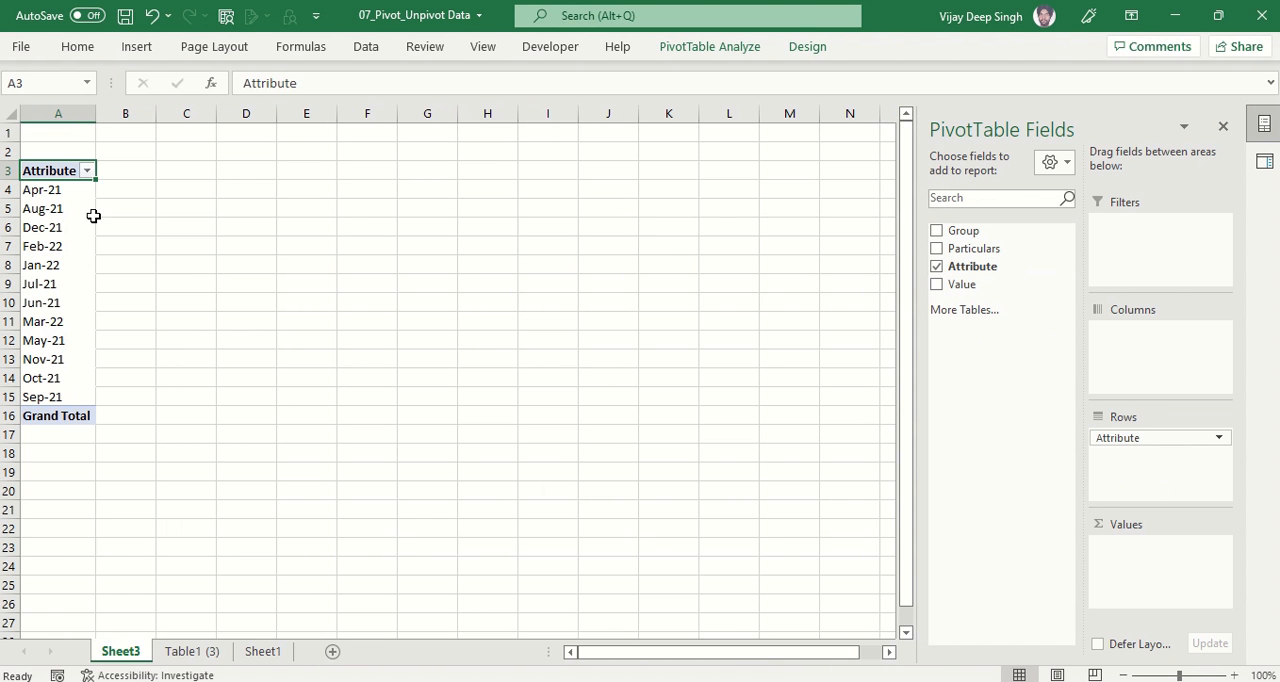
left_click(263, 652)
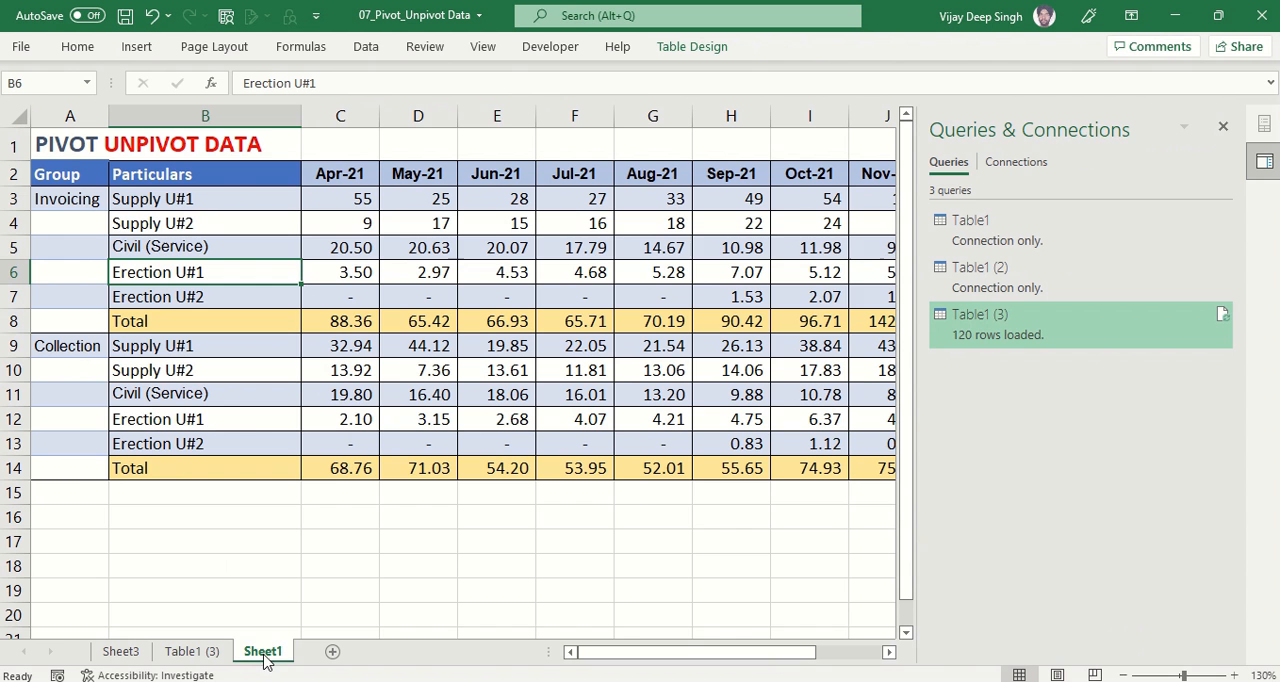
left_click(121, 651)
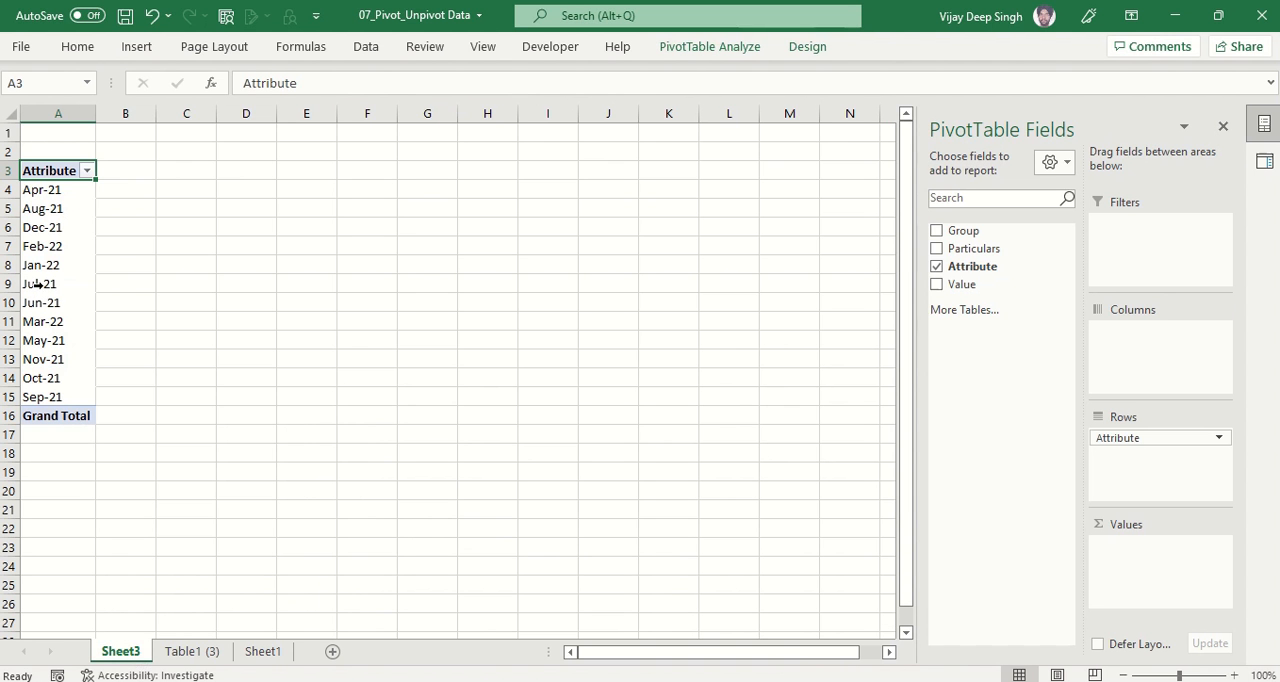
left_click_drag(962, 230, 1162, 352)
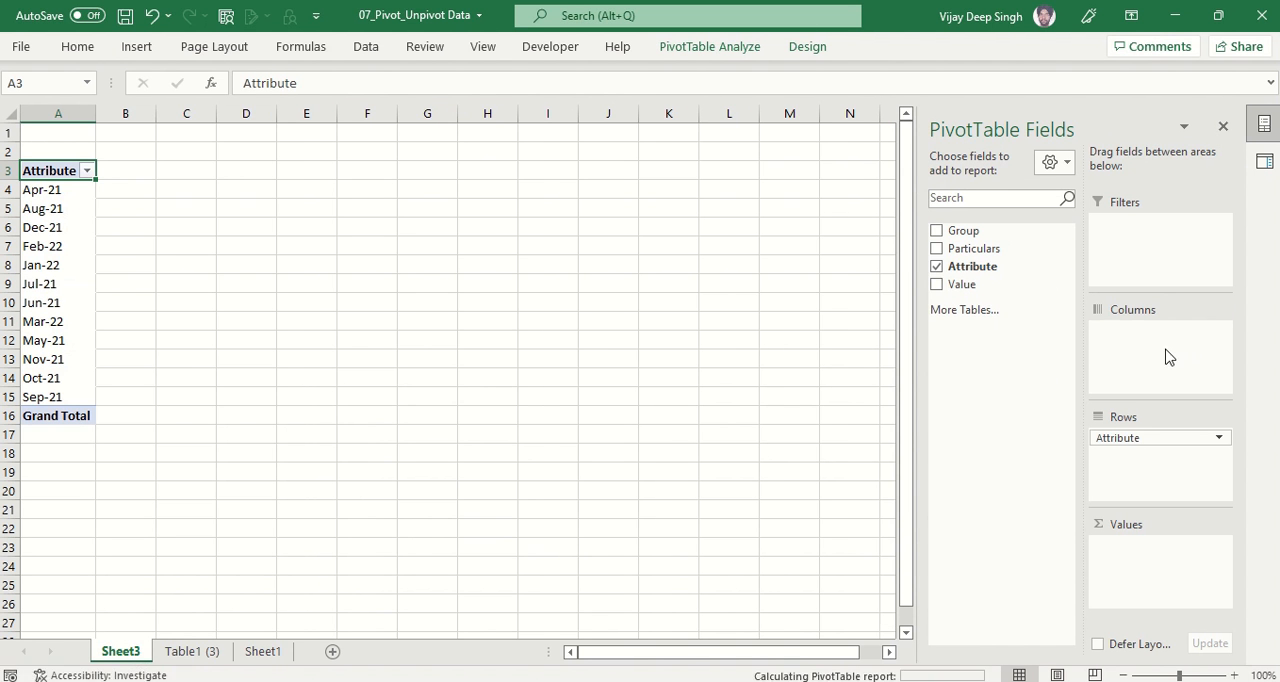
left_click_drag(955, 290, 1140, 550)
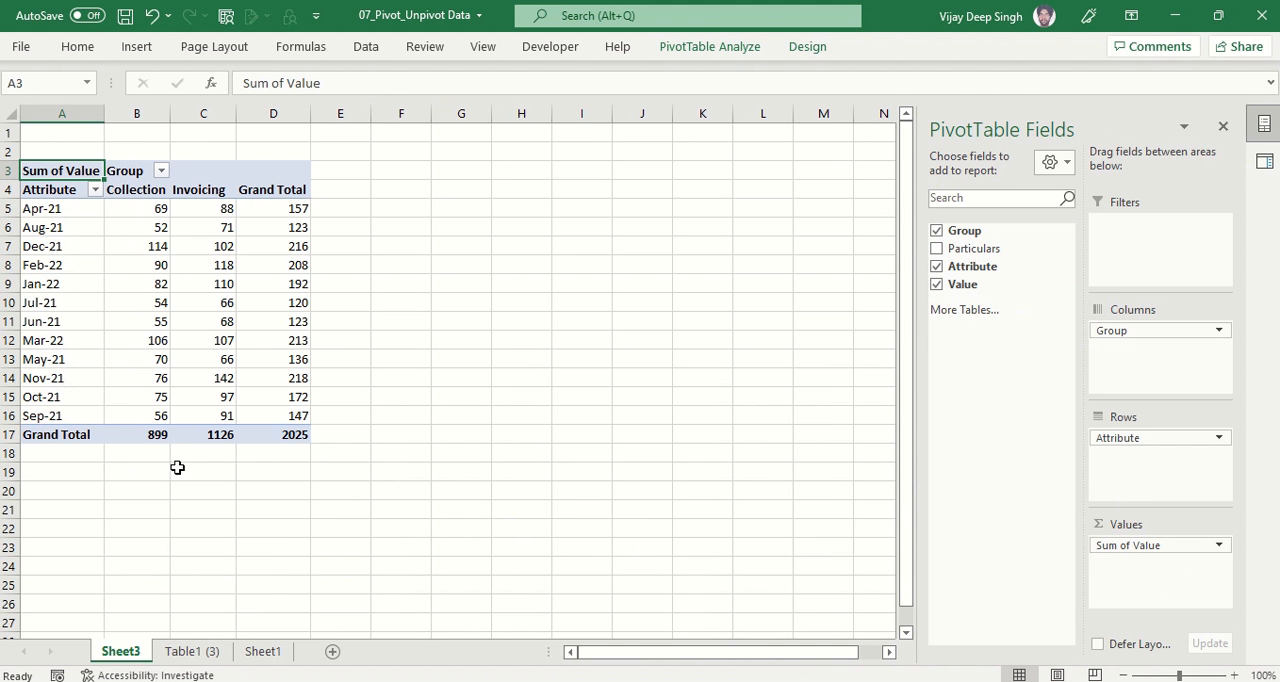
scroll(172, 461, "up", 3)
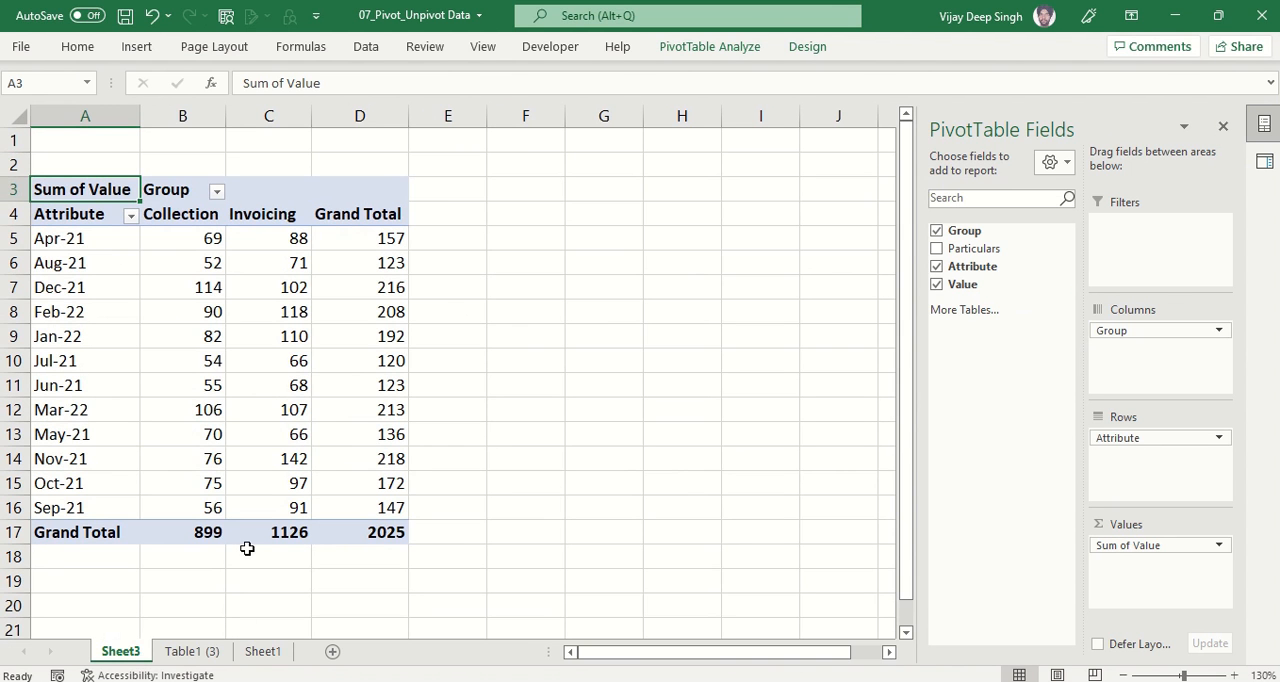
left_click(187, 330)
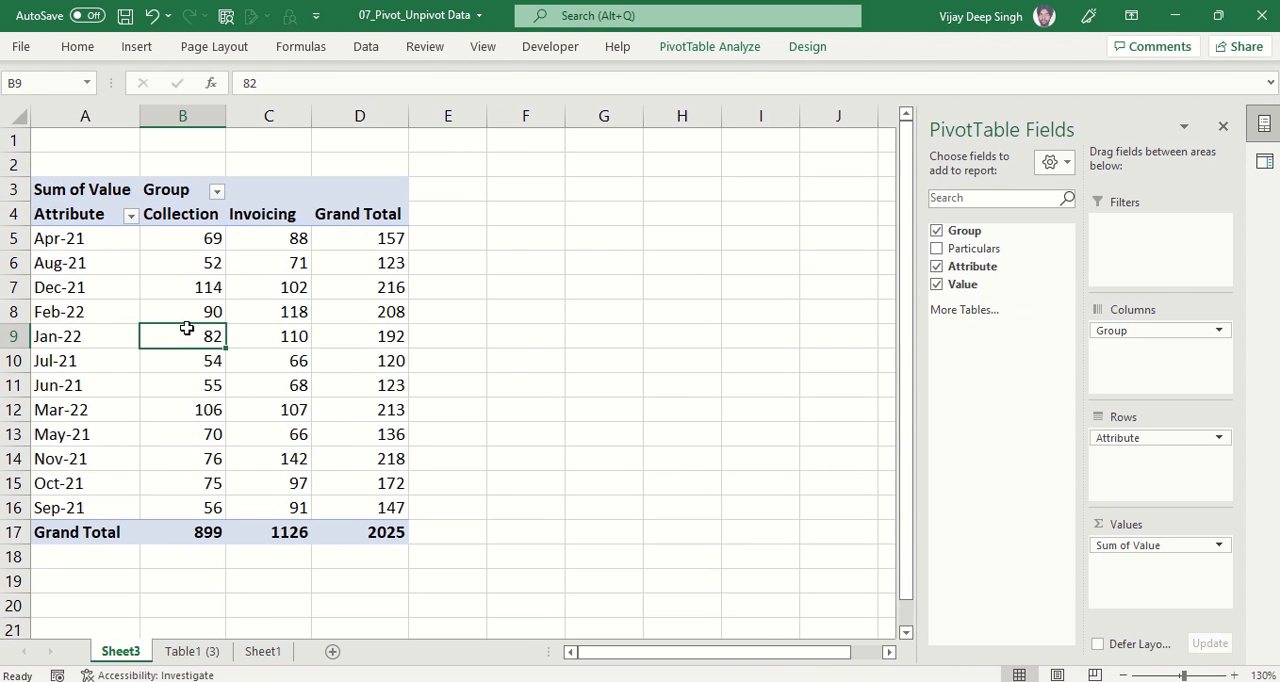
Go to the Table1 (3) sheet, and hide and redisplay the list of workbook queries and connections.
left_click(190, 651)
left_click(226, 313)
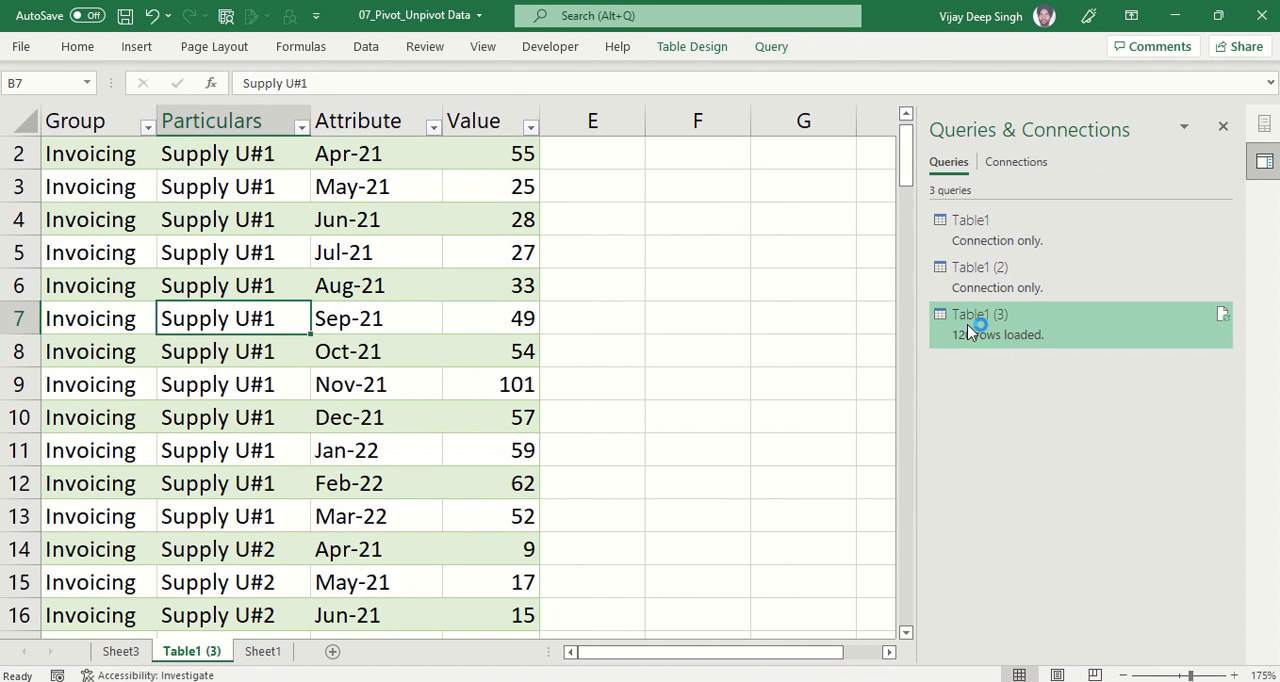
mouse_move(1002, 333)
left_click(366, 47)
left_click(410, 85)
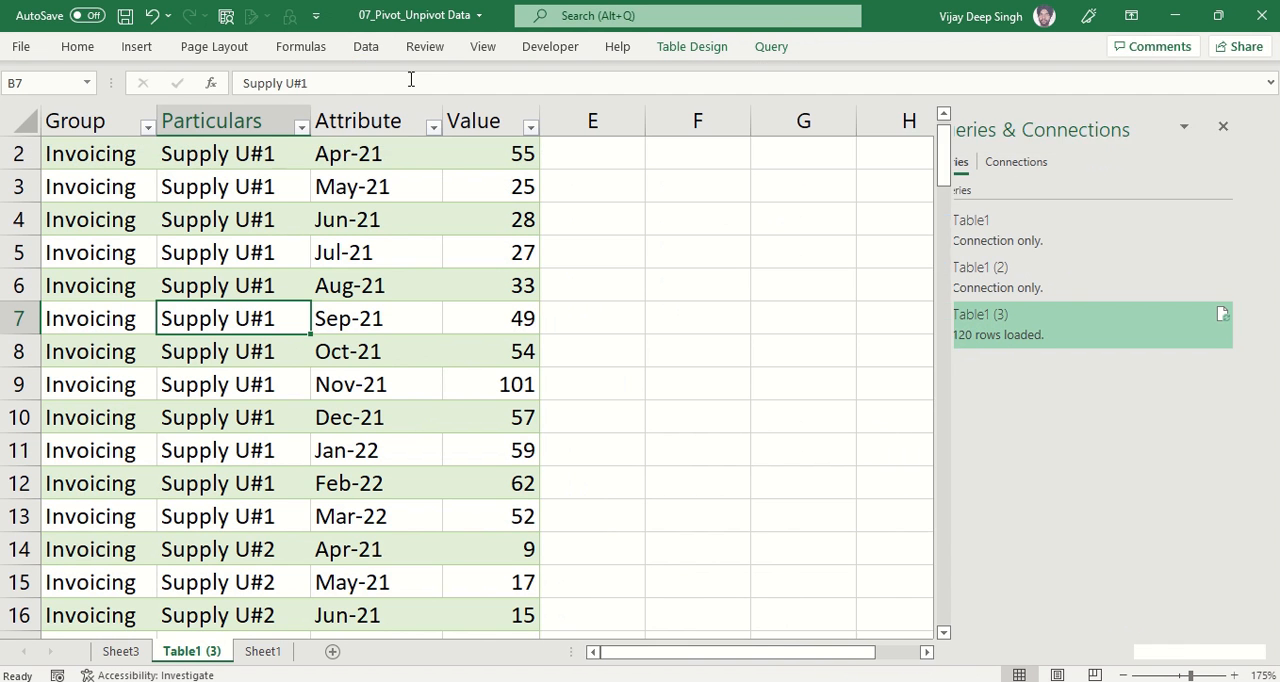
left_click(367, 48)
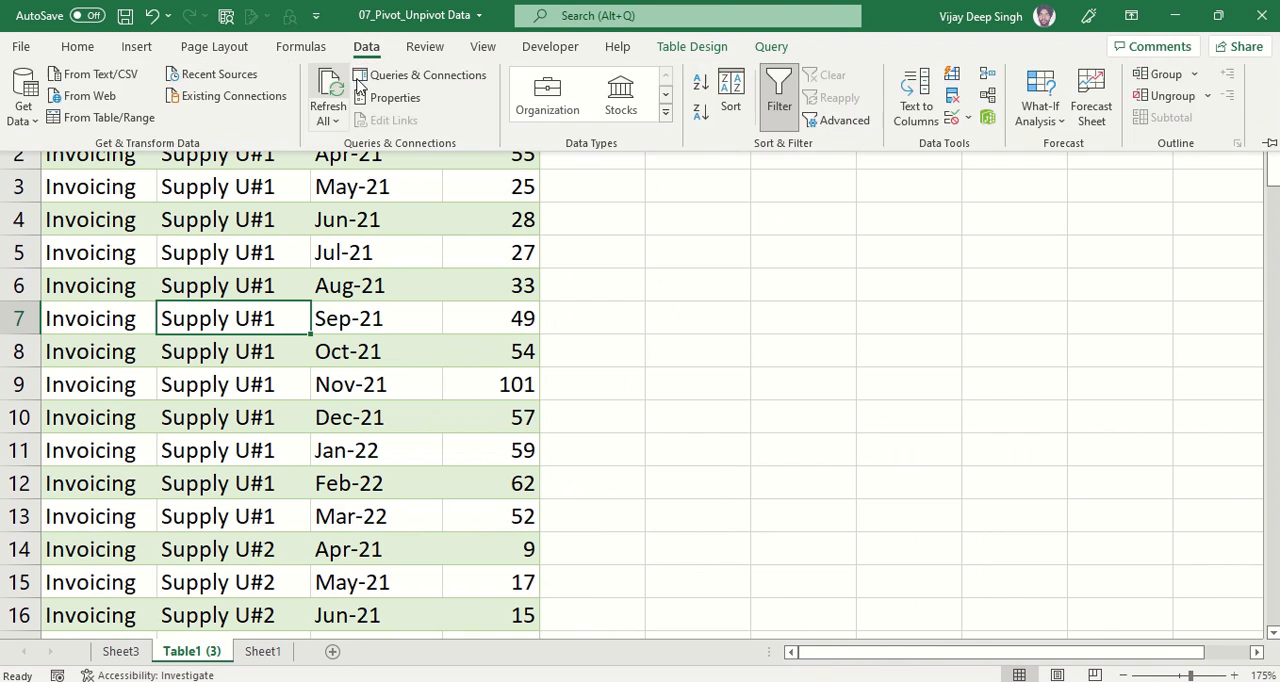
left_click(390, 66)
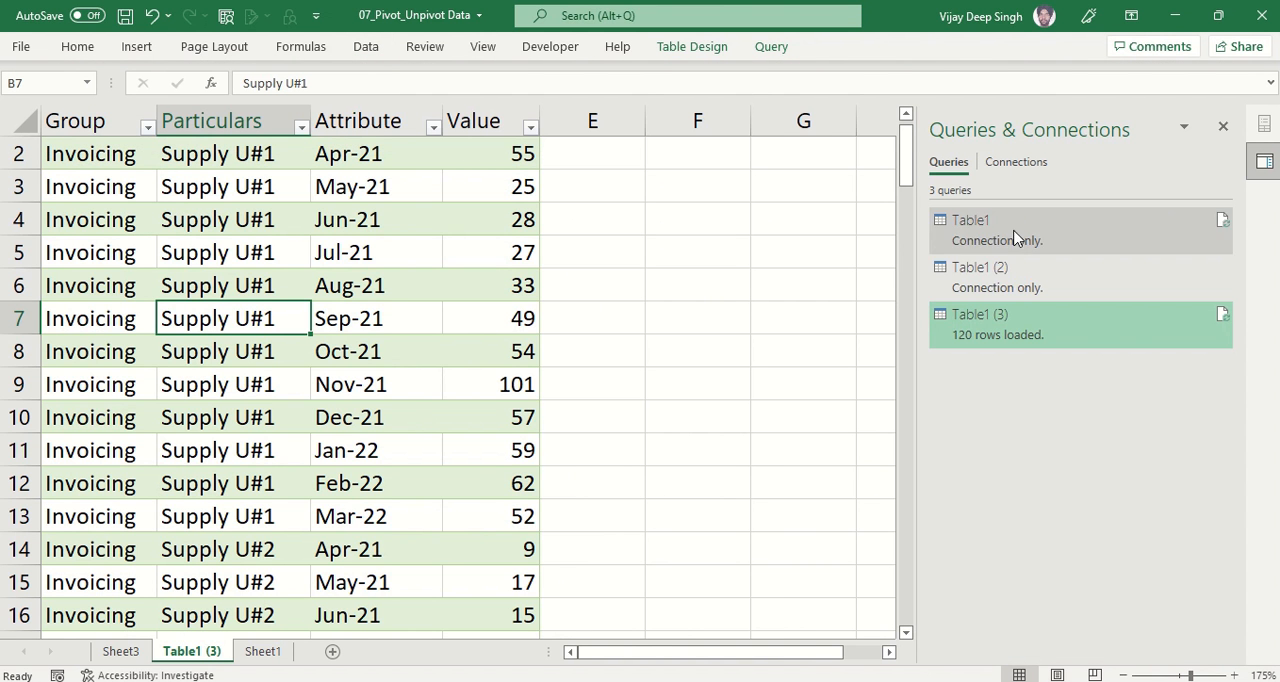
Review the Filtered Rows and Changed Type1 steps of the Table1 (3) query in the Power Query Editor, and close and load it.
right_click(988, 322)
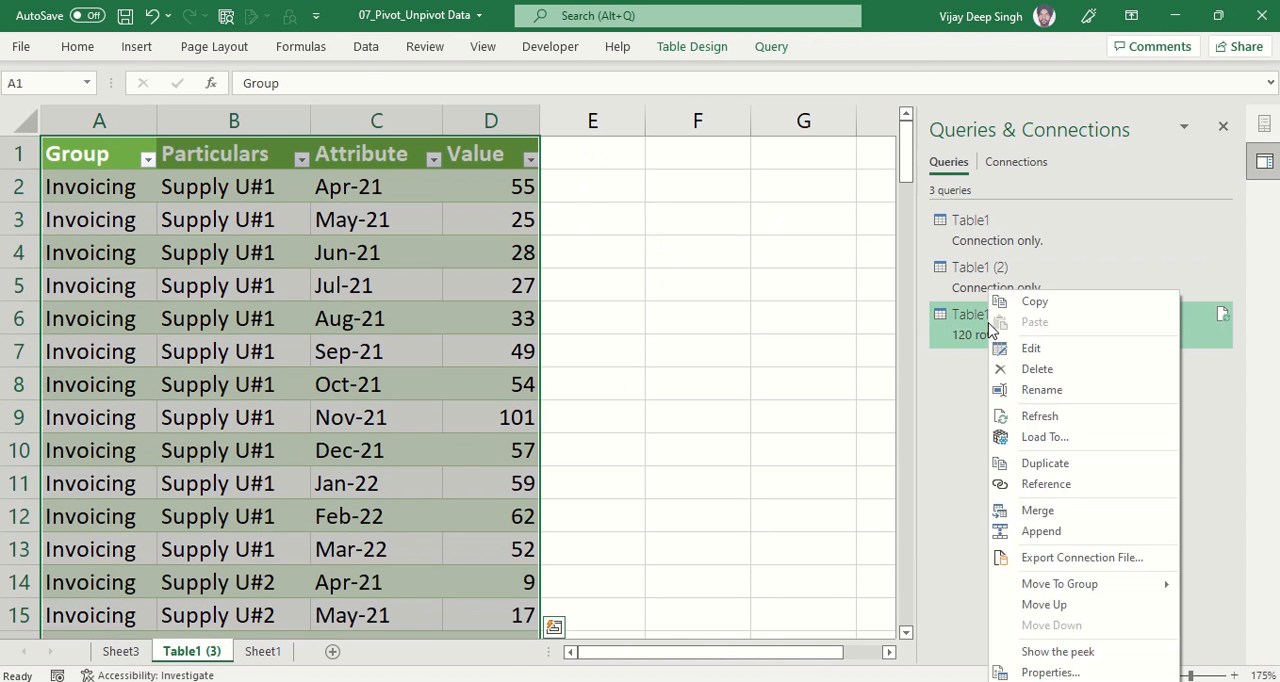
left_click(1049, 350)
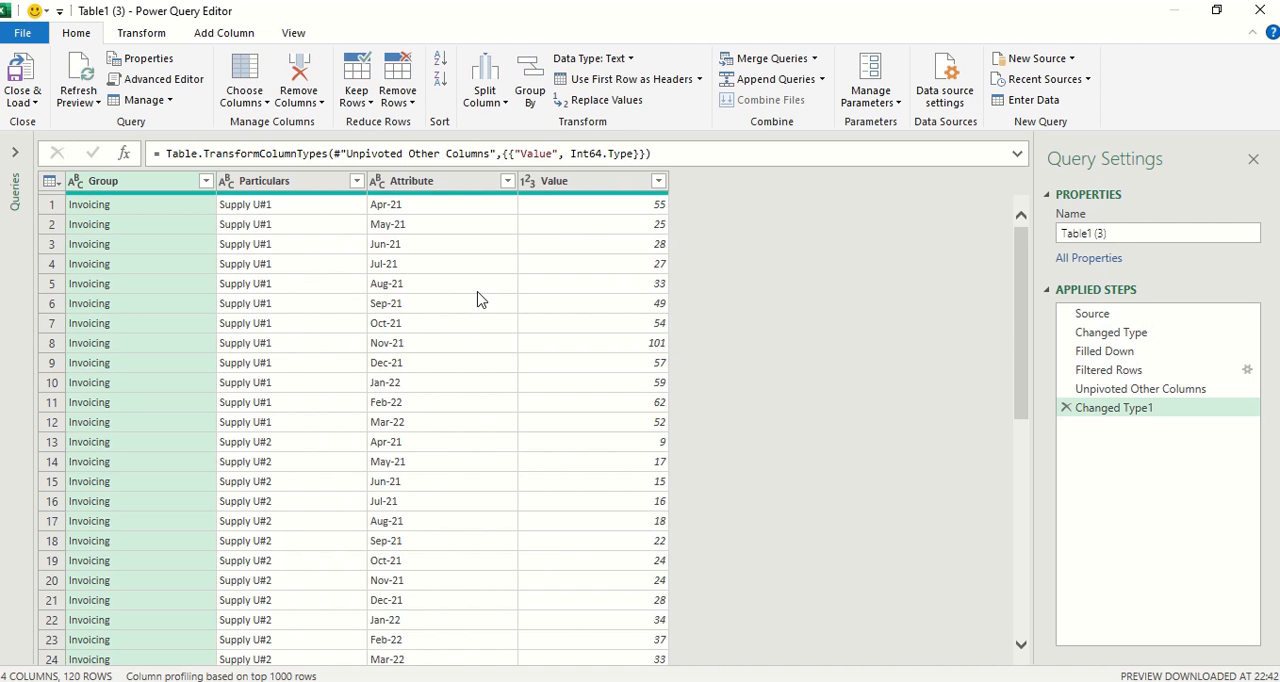
left_click(1090, 370)
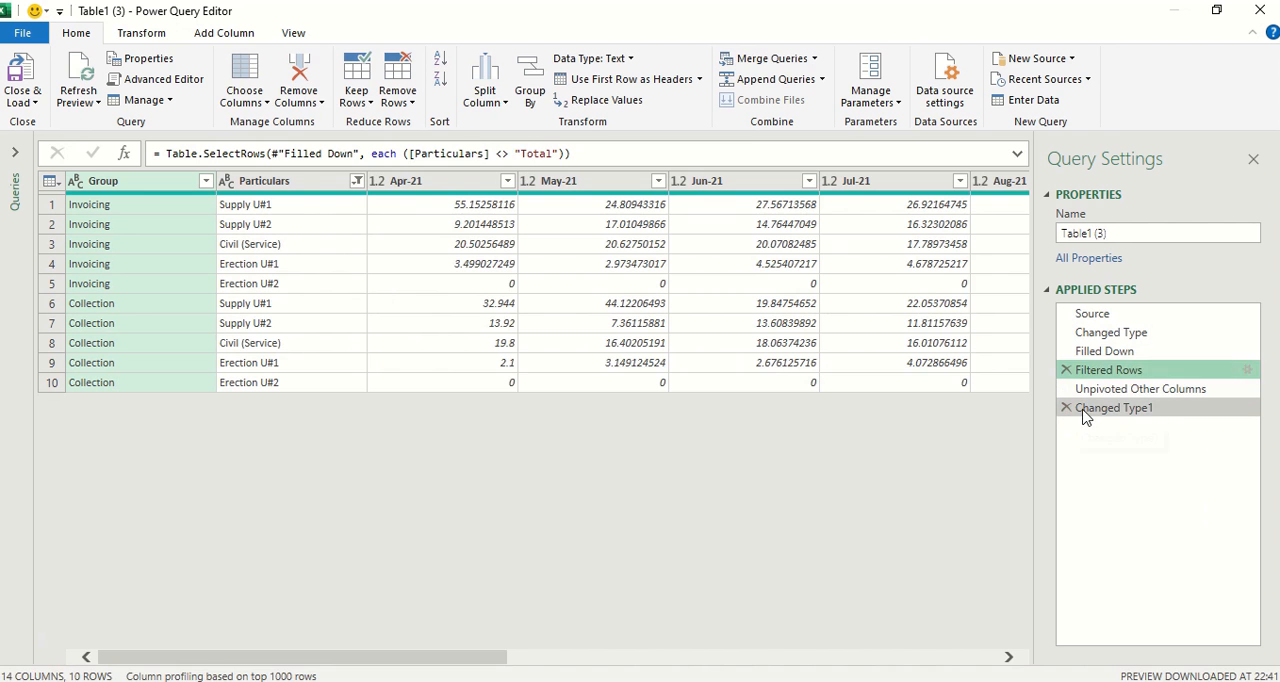
left_click(1085, 408)
left_click(20, 102)
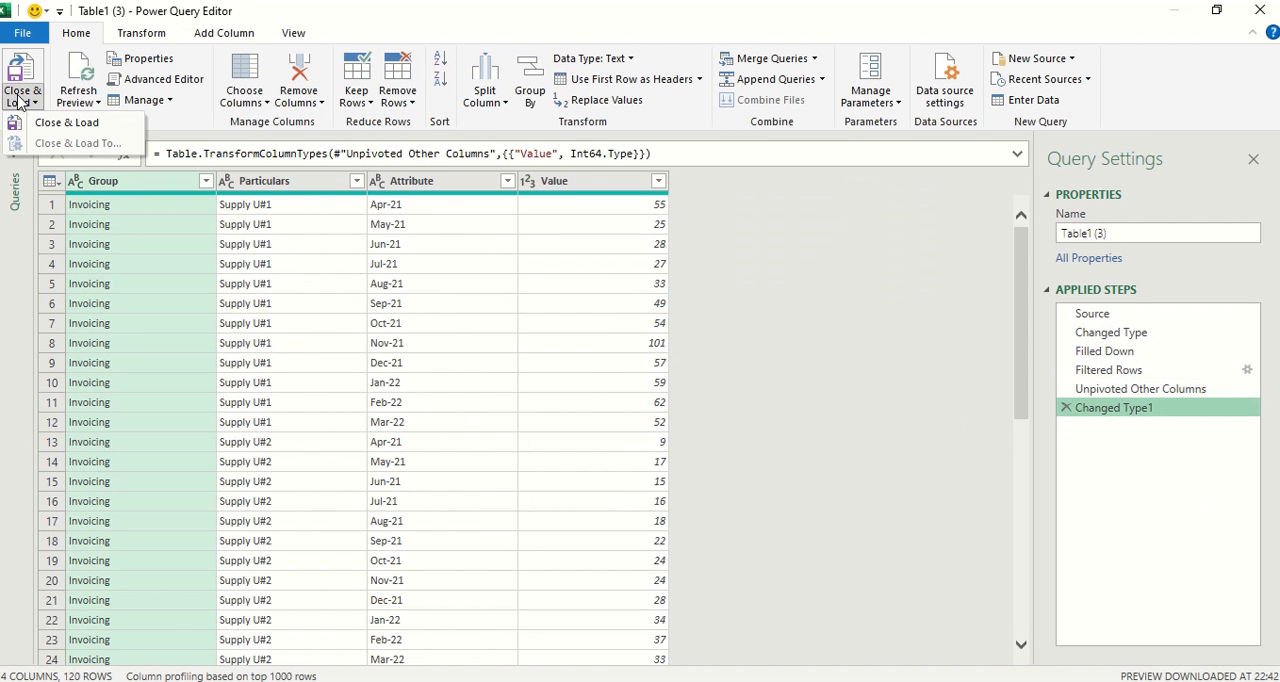
left_click(60, 121)
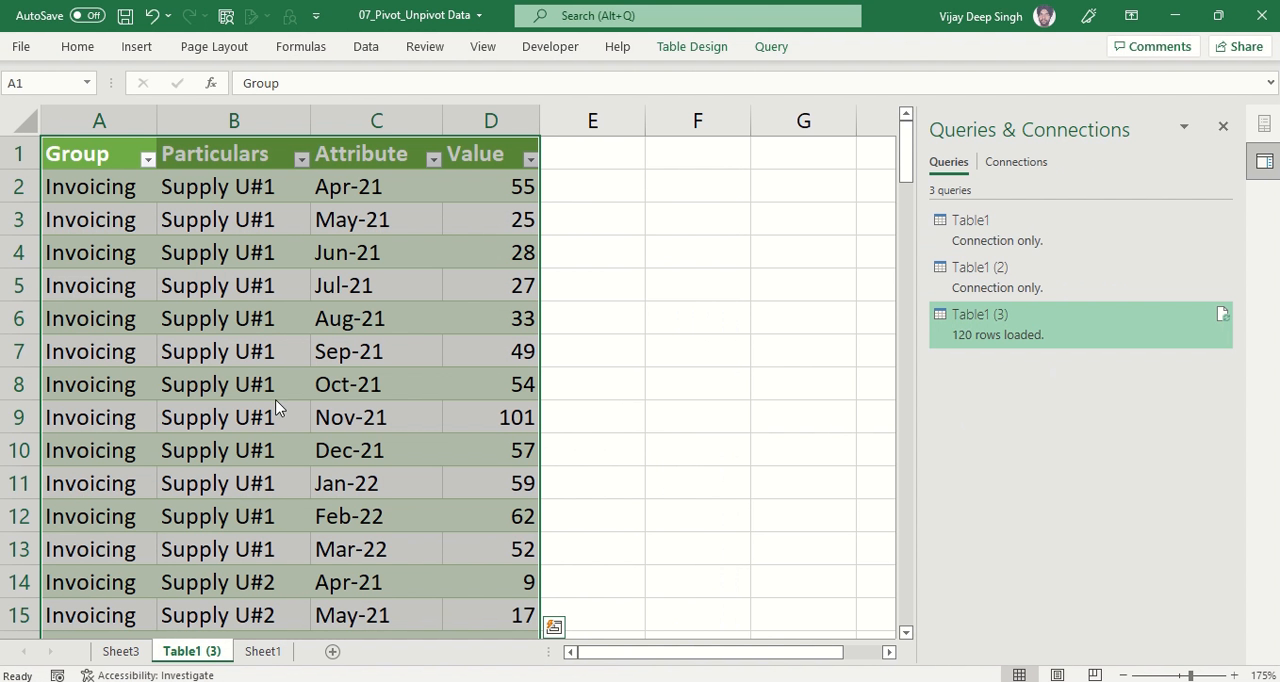